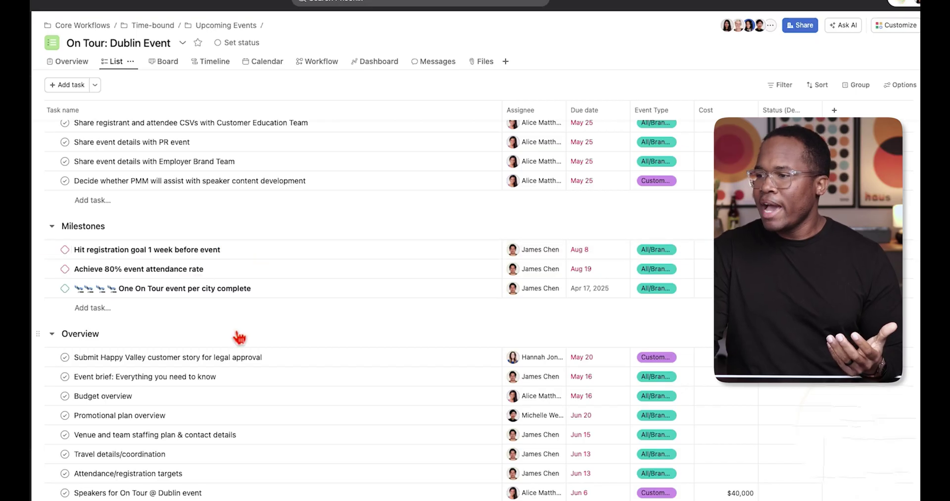
- Add a task named "New task" below the Happy Valley customer story task in the Overview section
left_click(287, 366)
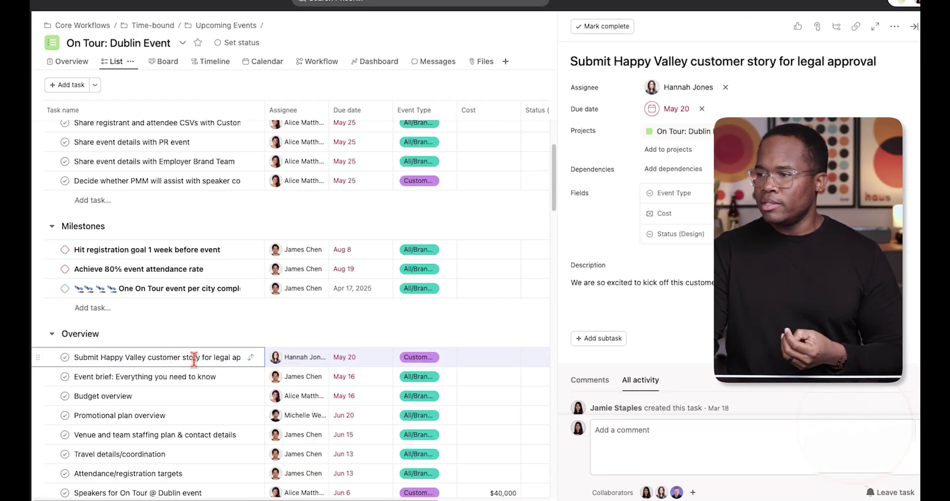
key("Return")
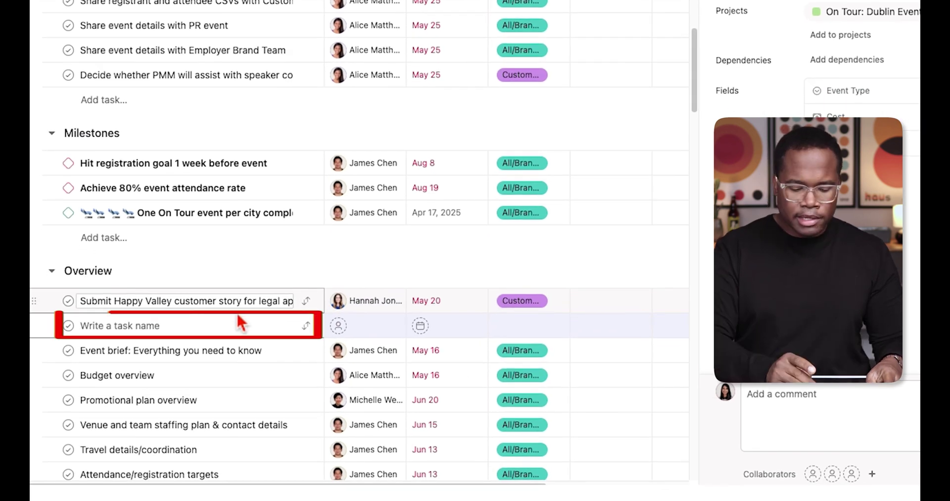
type("New task")
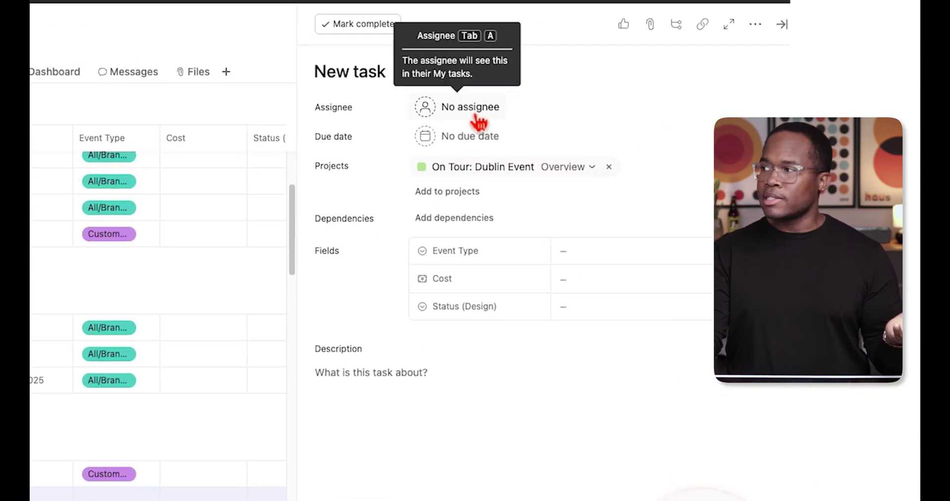
- Examine the file attachment sources for the new task and the content types that can be inserted in its description
left_click(651, 26)
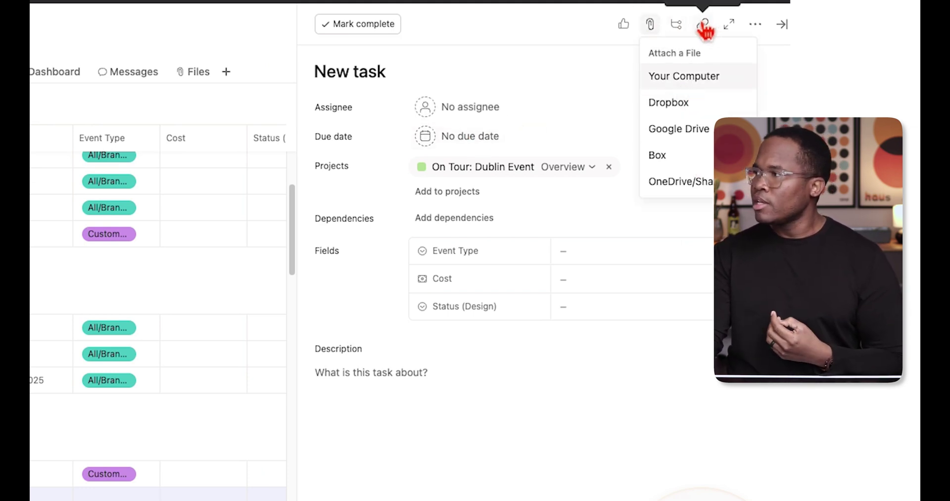
scroll(472, 312, "down", 3)
left_click(459, 312)
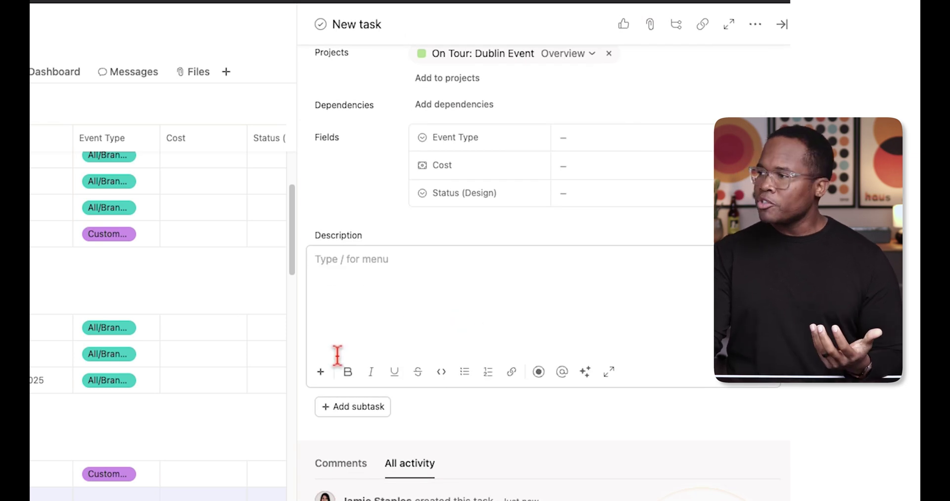
left_click(323, 371)
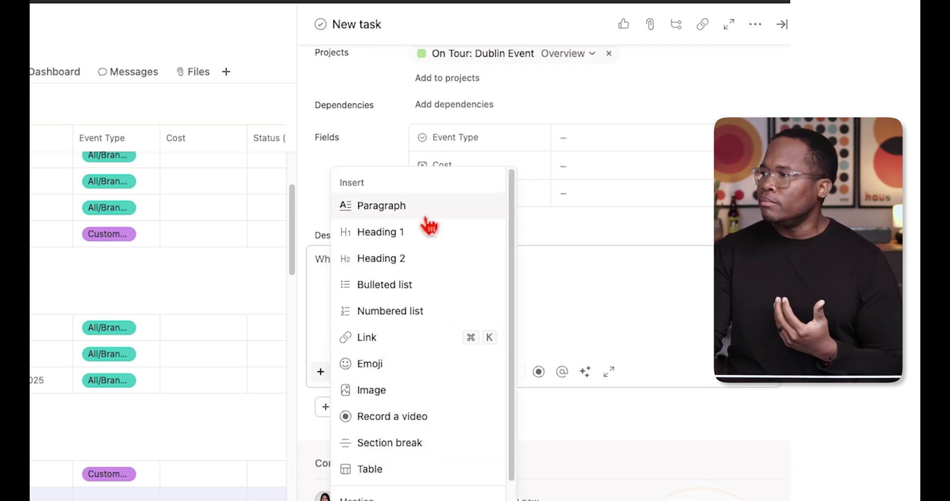
scroll(403, 430, "down", 2)
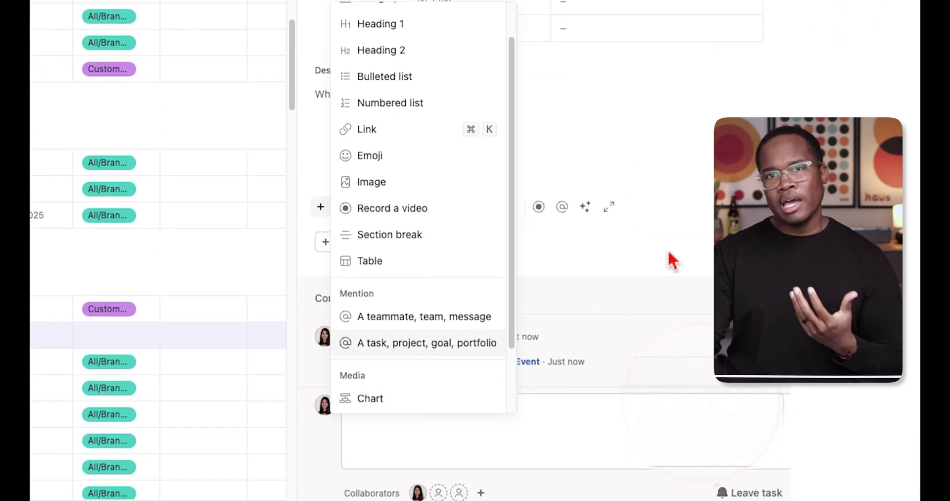
left_click(673, 388)
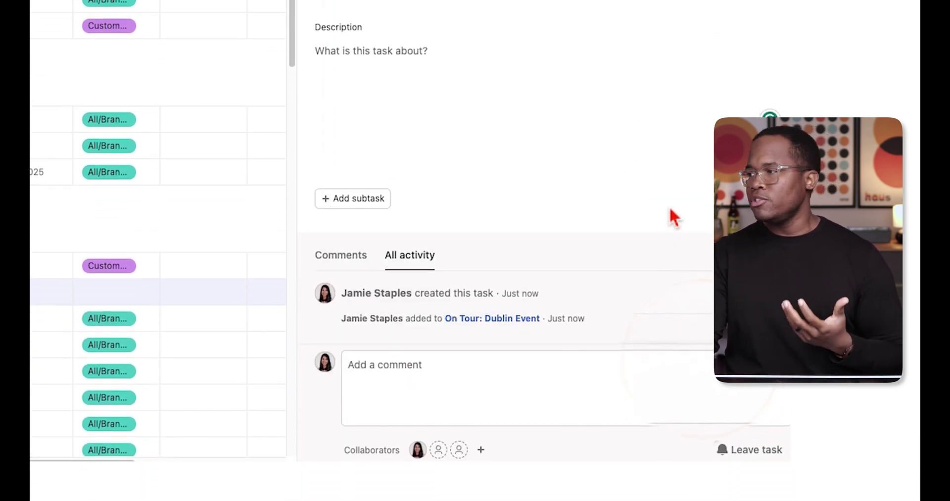
- Post a comment on the new task that mentions a teammate by name
left_click(450, 375)
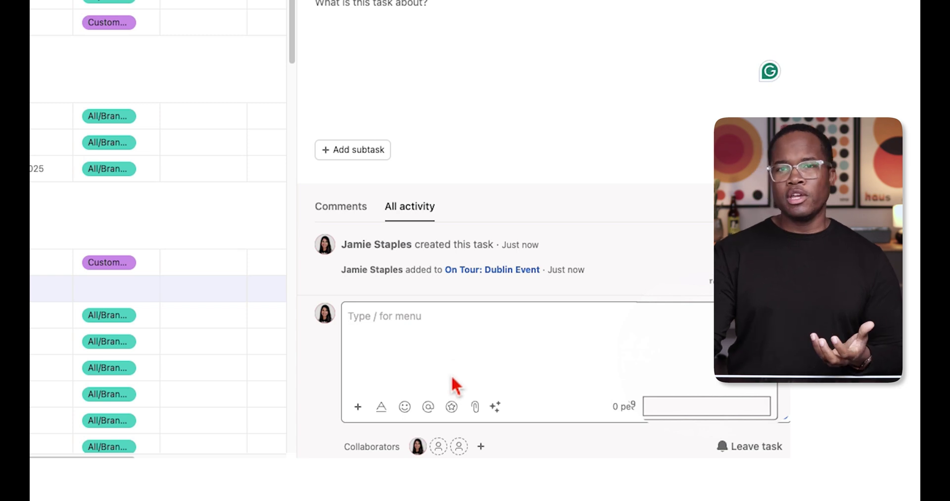
type("@d")
left_click(553, 346)
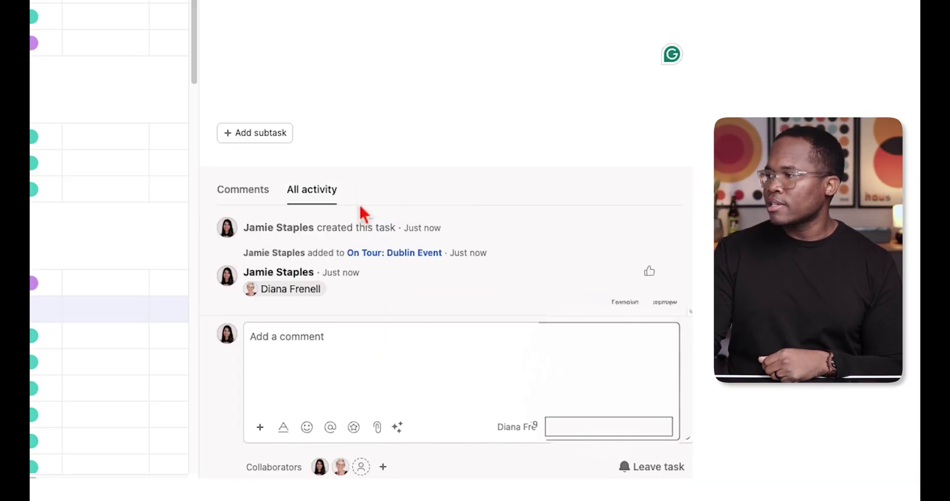
scroll(328, 150, "up", 4)
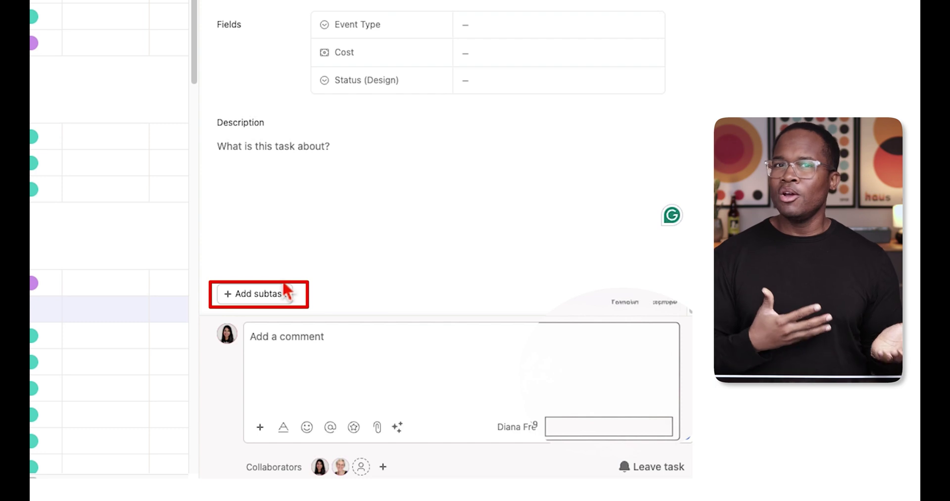
scroll(287, 259, "down", 3)
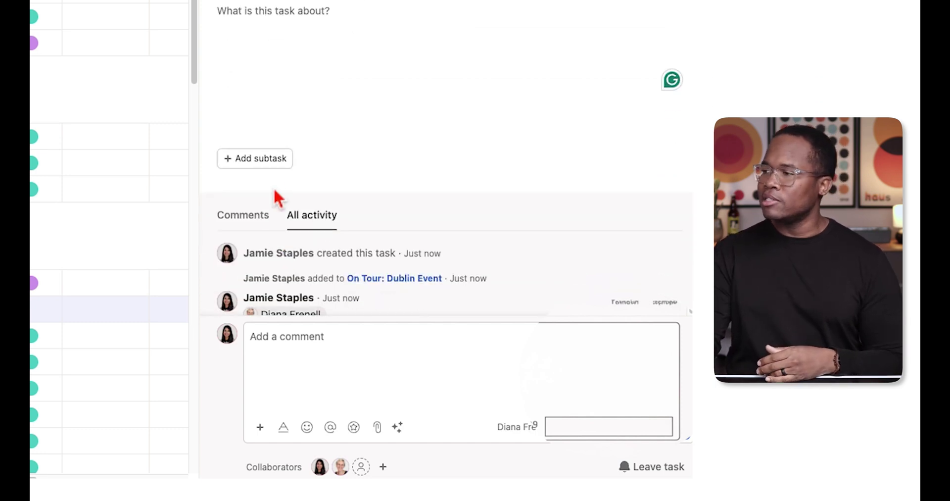
left_click(269, 158)
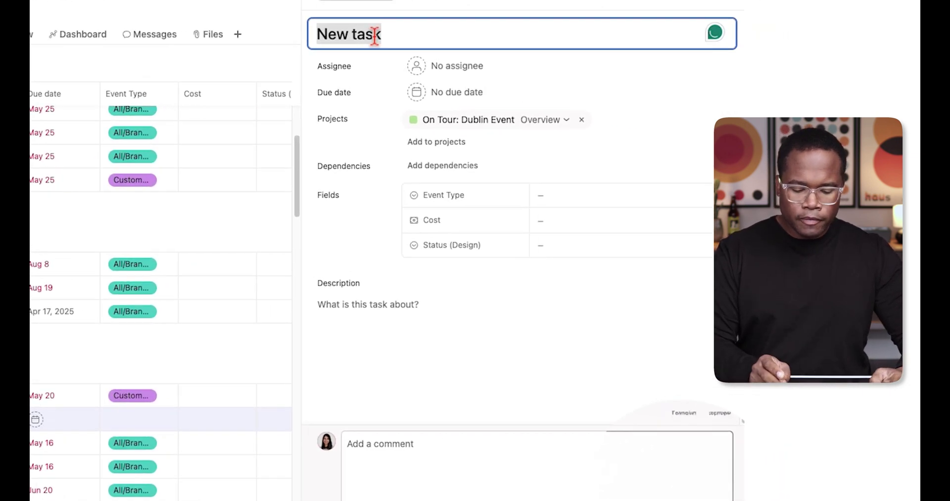
- Rename the new task as "Buy Groceries"
type("Buy")
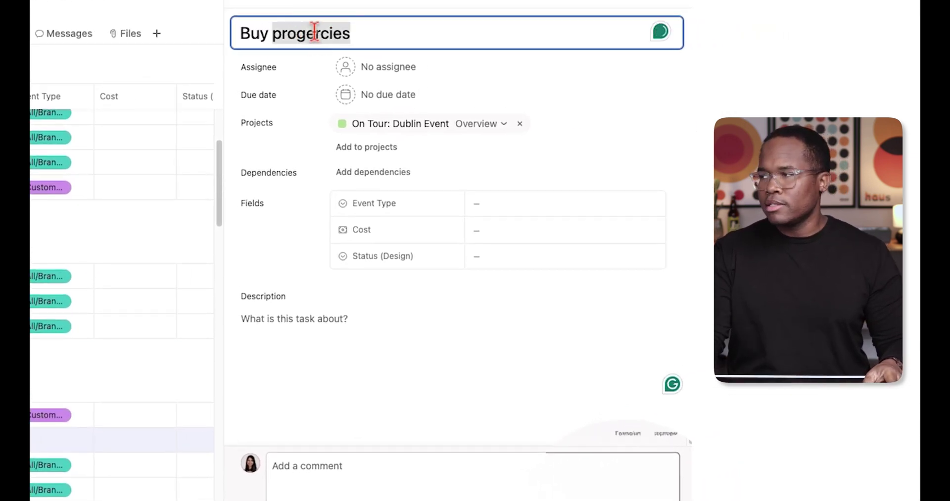
type("Gr")
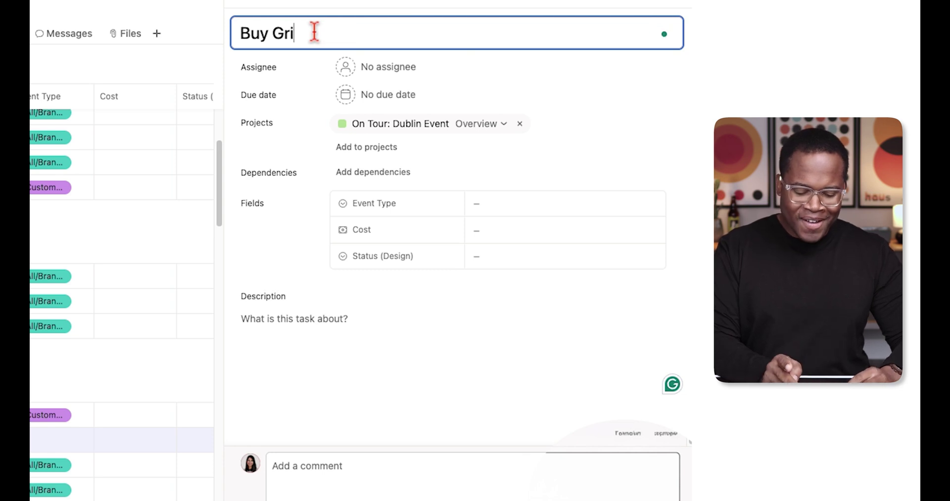
type("i")
key("BackSpace")
type("oceries")
- Add the subtasks Tomatoes, Milk, Eggs and Cheese to the Buy Groceries task
scroll(376, 390, "down", 4)
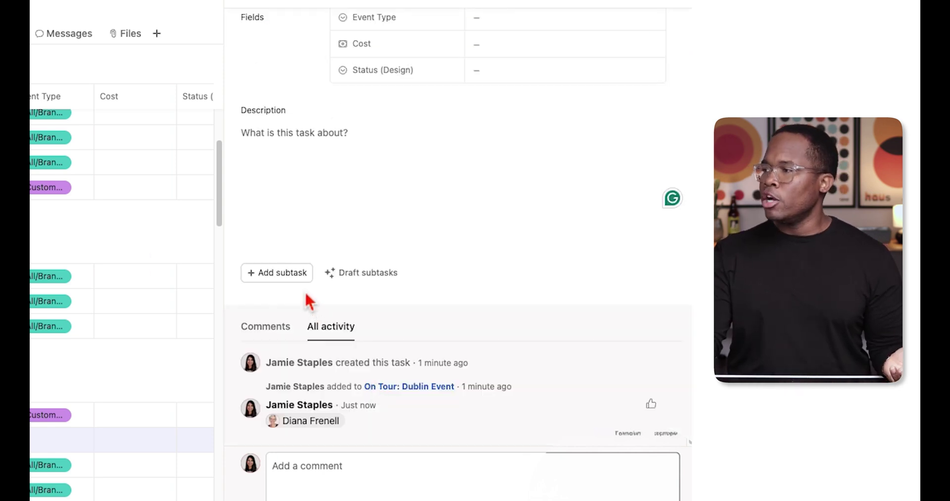
left_click(297, 277)
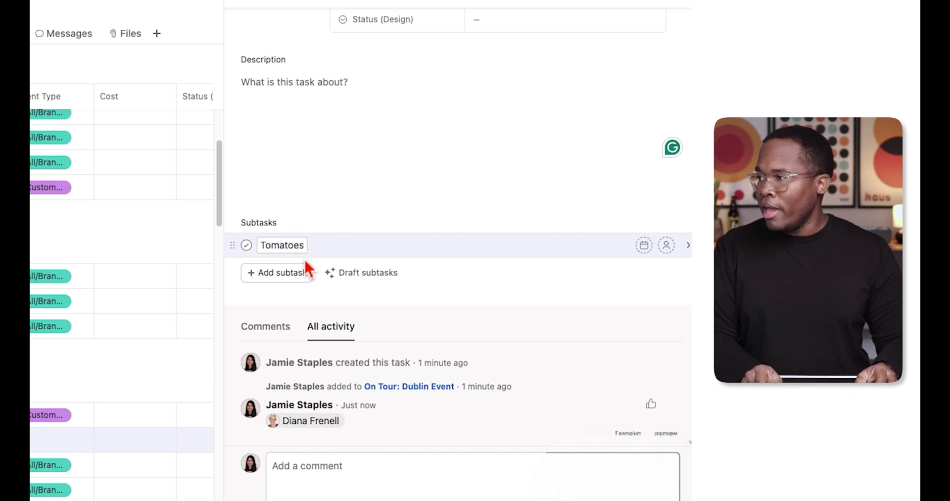
key("Return")
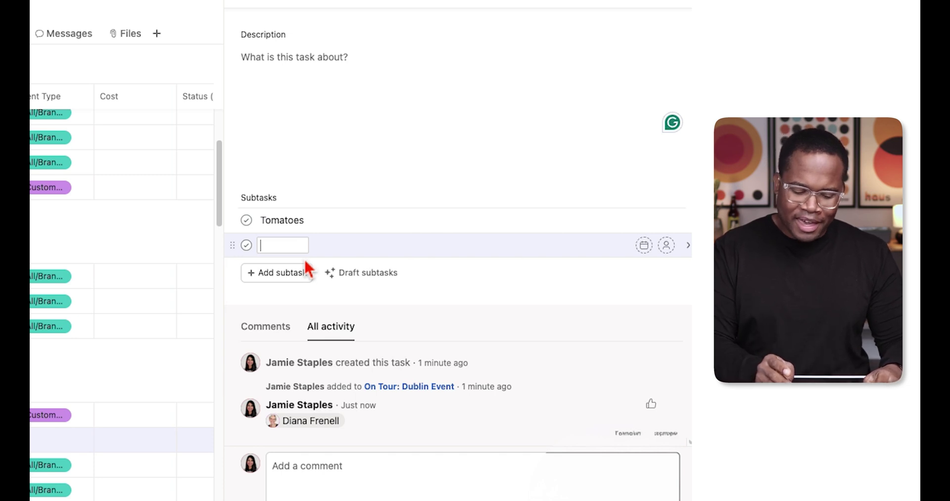
type("Milk")
key("Return")
type("Eggs")
key("Return")
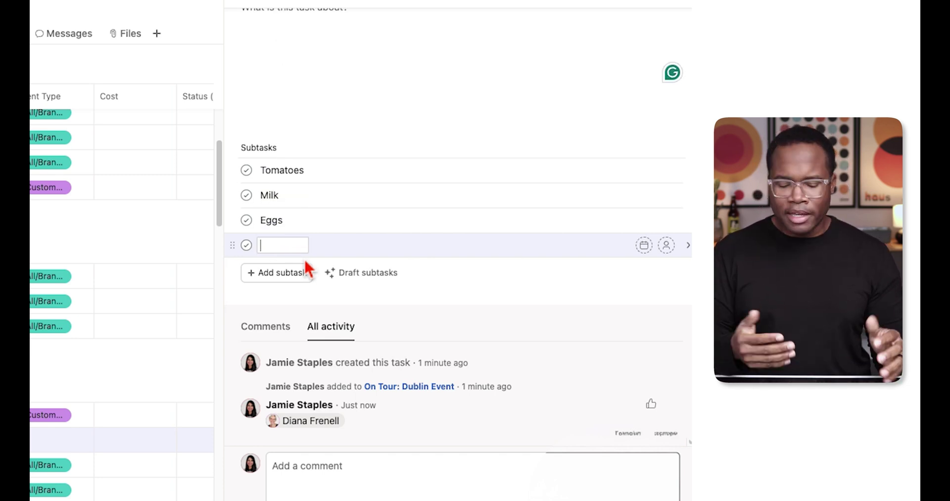
type("Cheese")
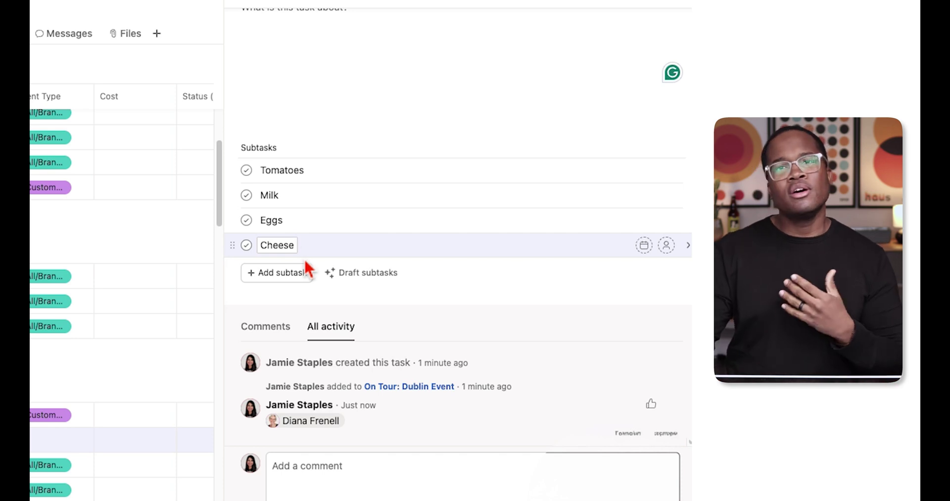
key("Escape")
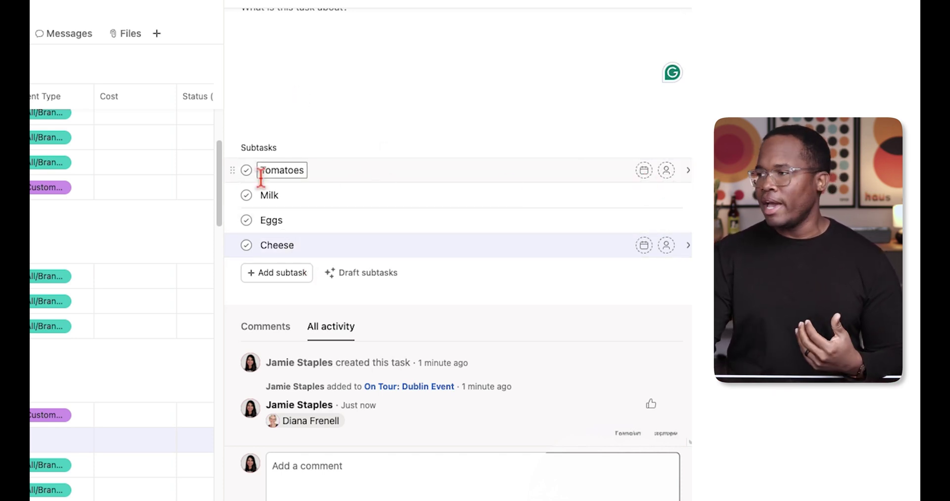
- Mark the Tomatoes, Milk, Eggs and Cheese subtasks as complete
left_click(246, 170)
left_click(245, 195)
left_click(246, 219)
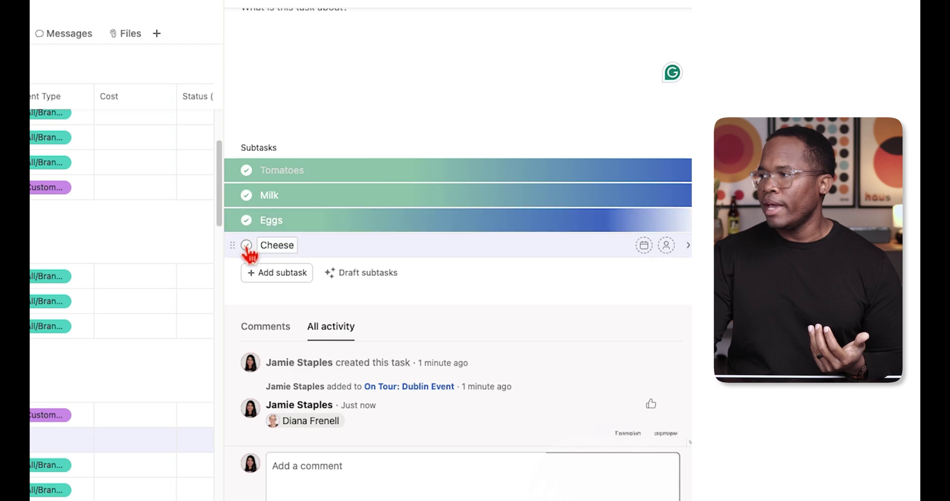
left_click(246, 245)
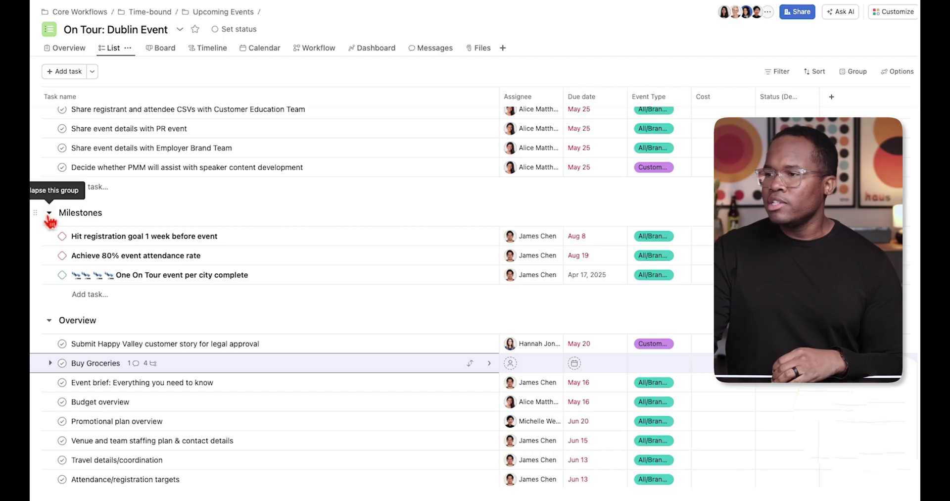
- Collapse the Milestones, Overview and Pre-event week -11, -10, -8 and -6 sections of the task list
left_click(50, 214)
left_click(49, 241)
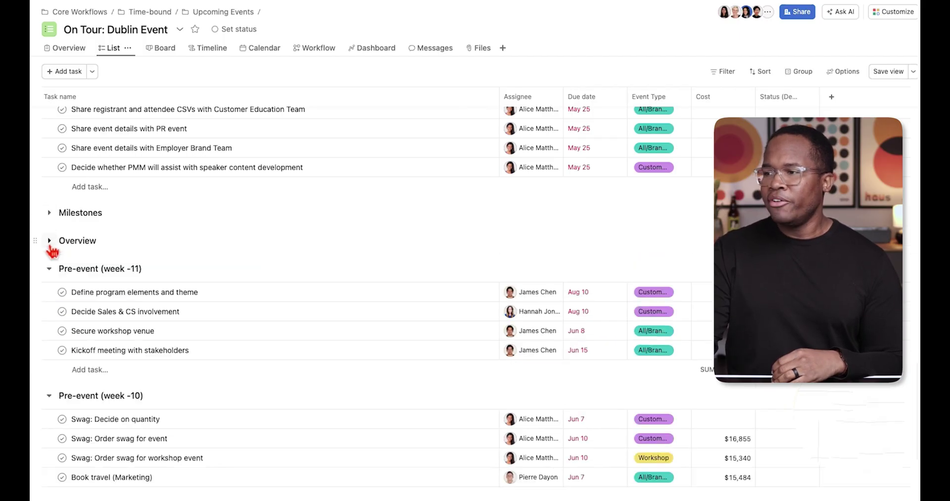
left_click(49, 268)
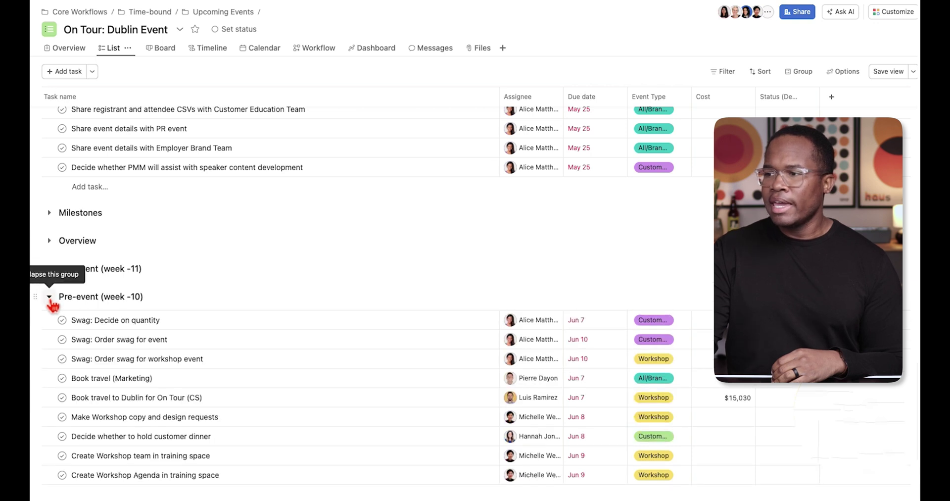
left_click(50, 296)
left_click(48, 325)
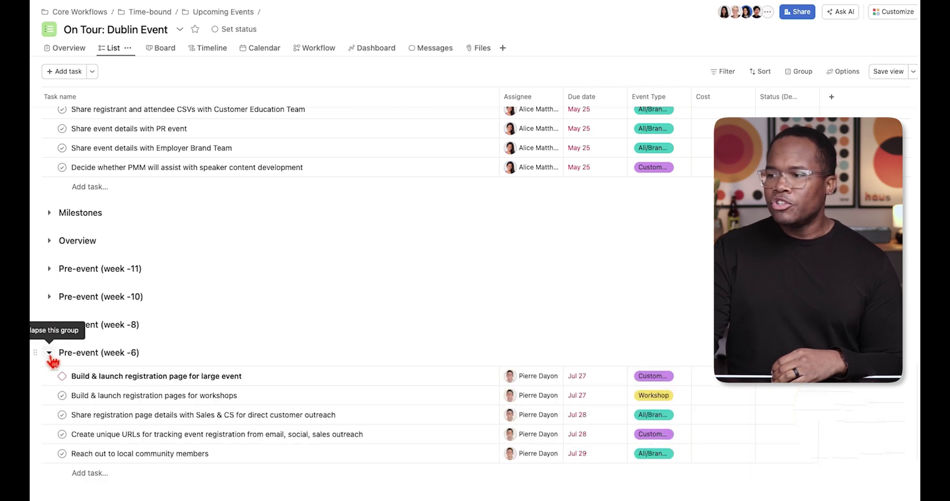
left_click(50, 353)
scroll(50, 360, "down", 2)
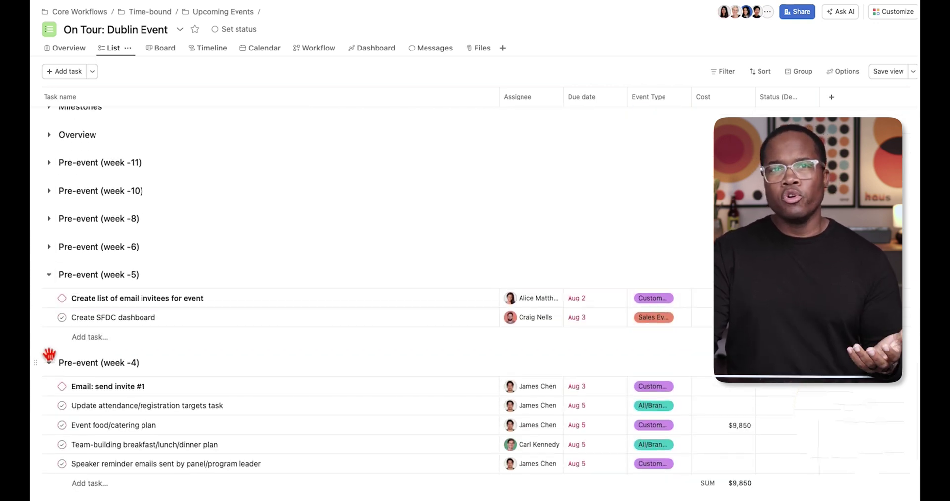
- Expand the Pre-event (week -11) section and select its four tasks
scroll(49, 355, "up", 3)
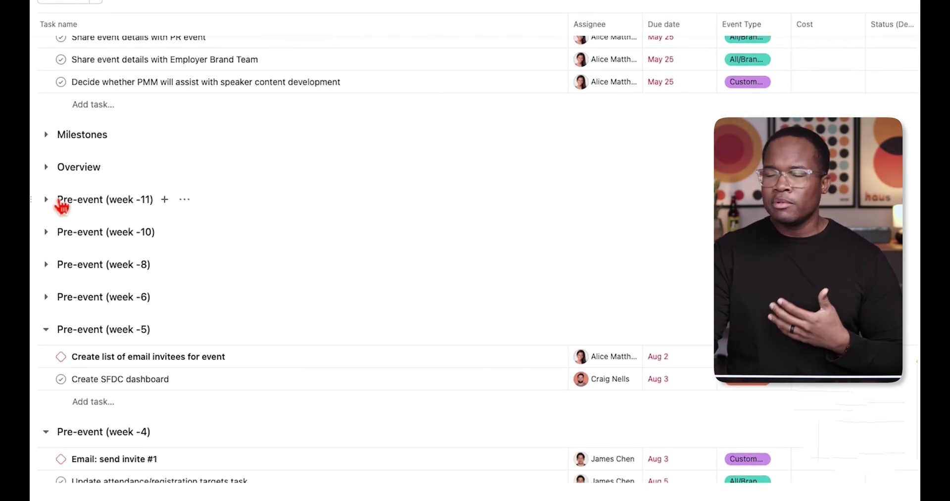
left_click(45, 189)
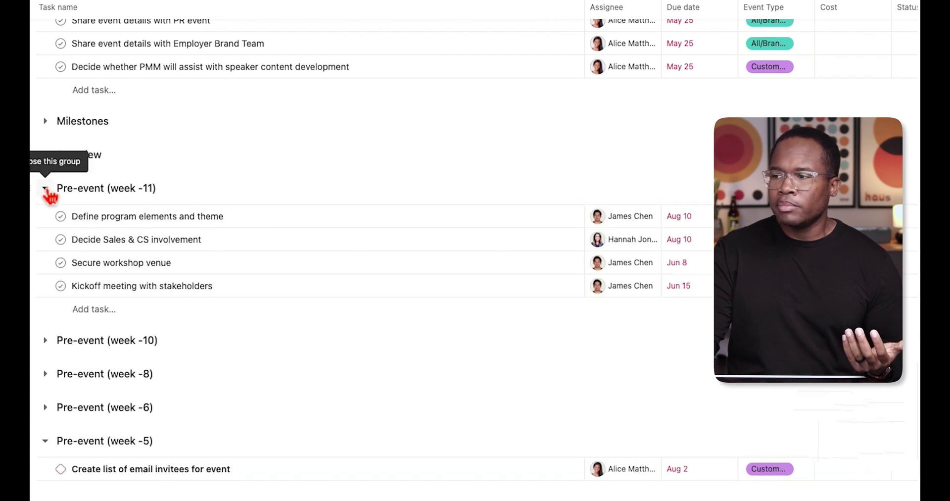
left_click_drag(77, 217, 93, 282)
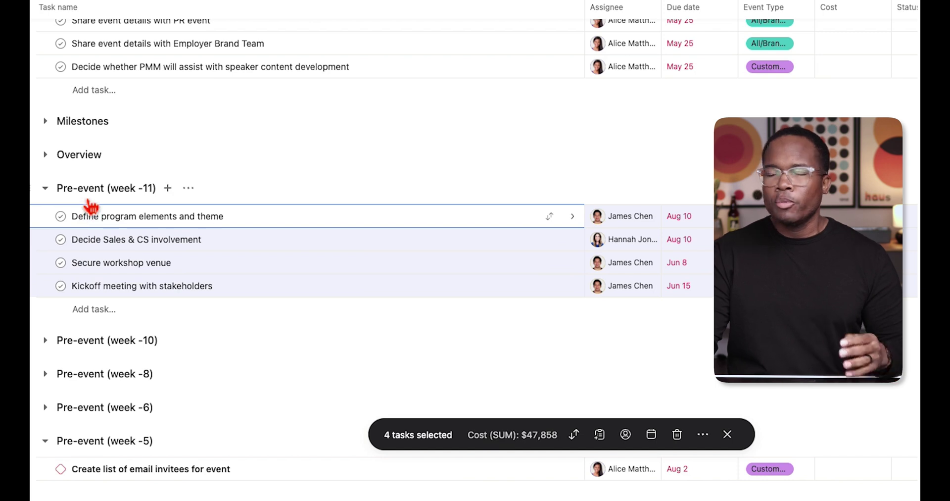
- Add the sections "To Do", "In Progress" and "Done" below the task about PMM assisting with speaker content development
left_click(87, 66)
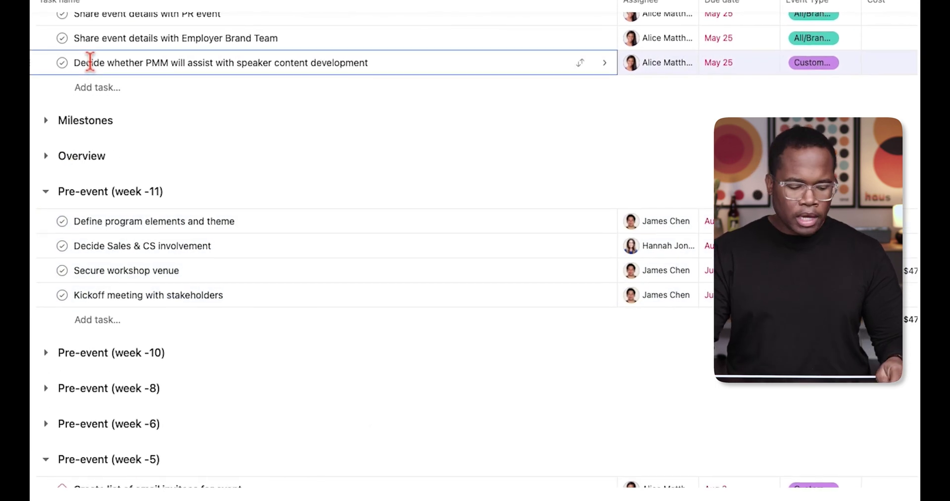
key("Tab+n")
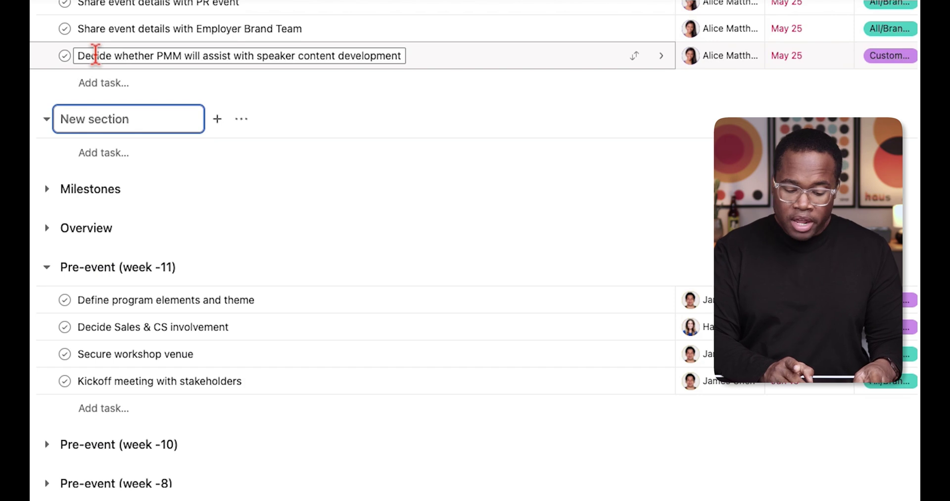
type("To Do")
key("Return")
type("In Progress")
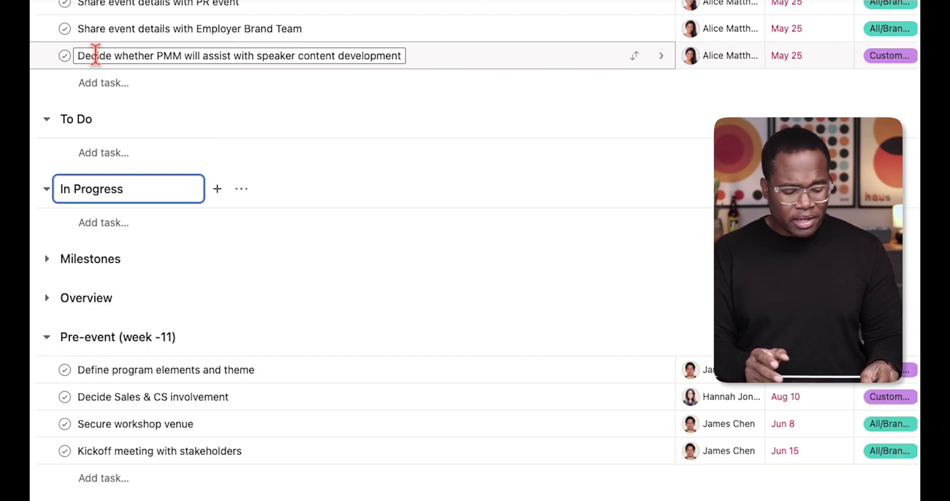
key("Return")
key("Return")
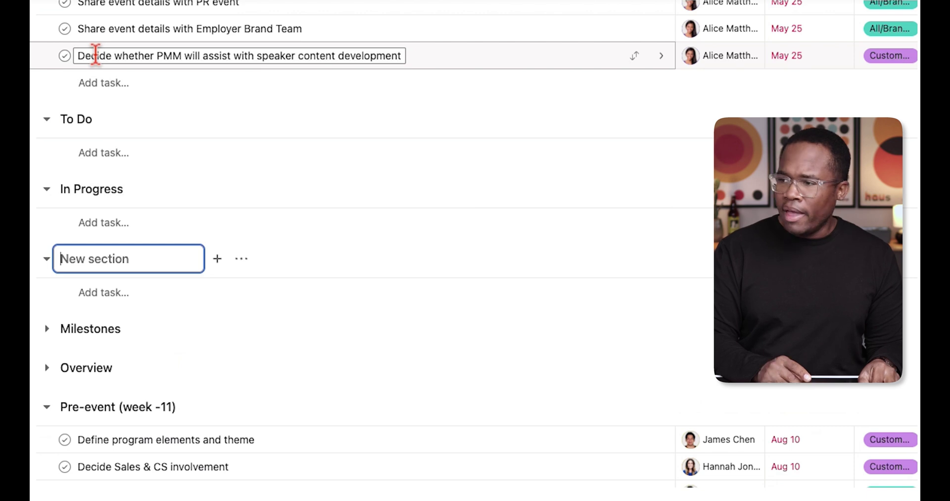
type("Done")
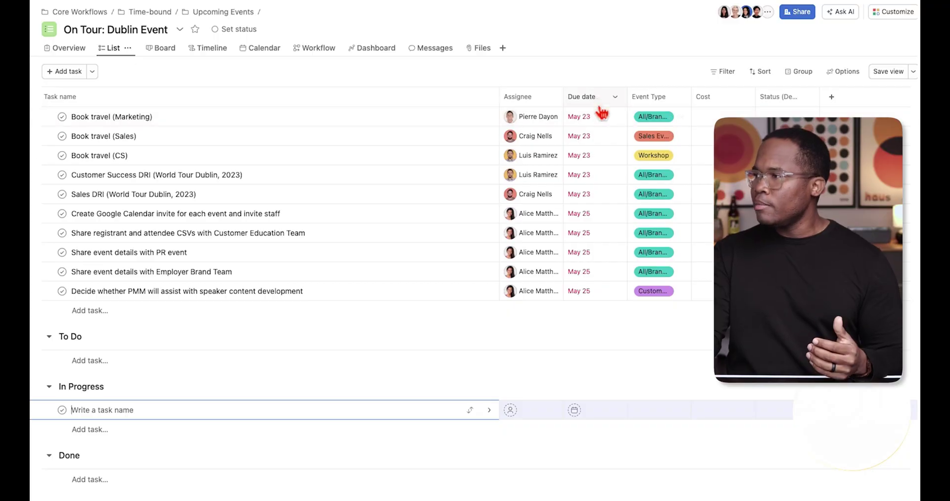
- Narrow the task name column and widen the Cost and Status (Design) columns of the task list
left_click_drag(496, 100, 267, 117)
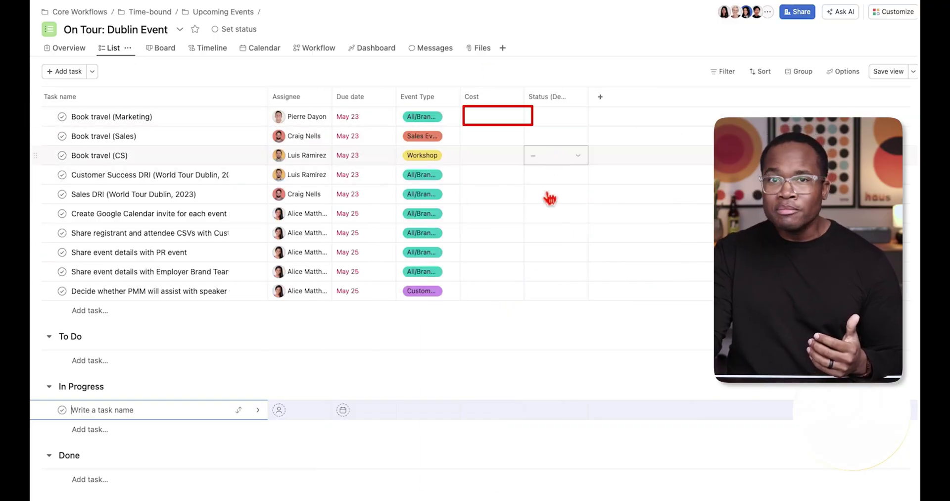
left_click_drag(524, 97, 549, 97)
left_click_drag(611, 97, 638, 105)
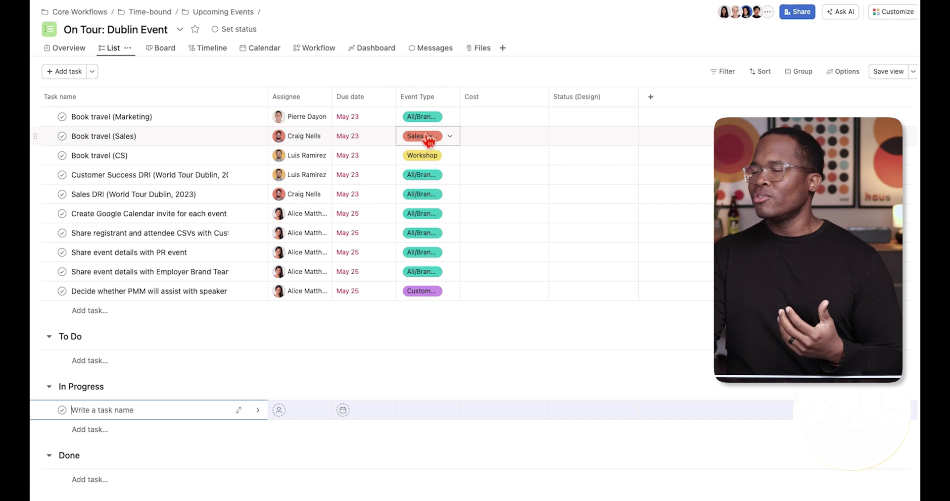
- Open the project's customization settings for fields and start adding a new custom field
left_click(650, 97)
key("Escape")
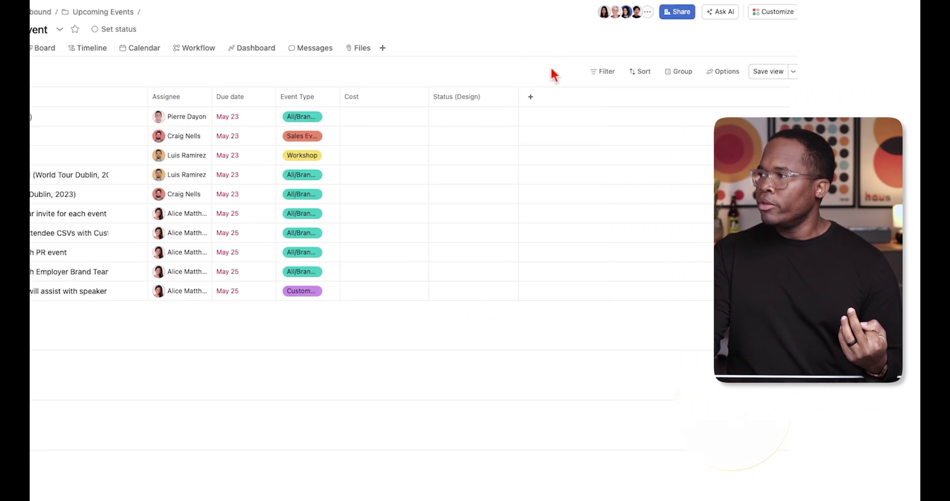
left_click(737, 11)
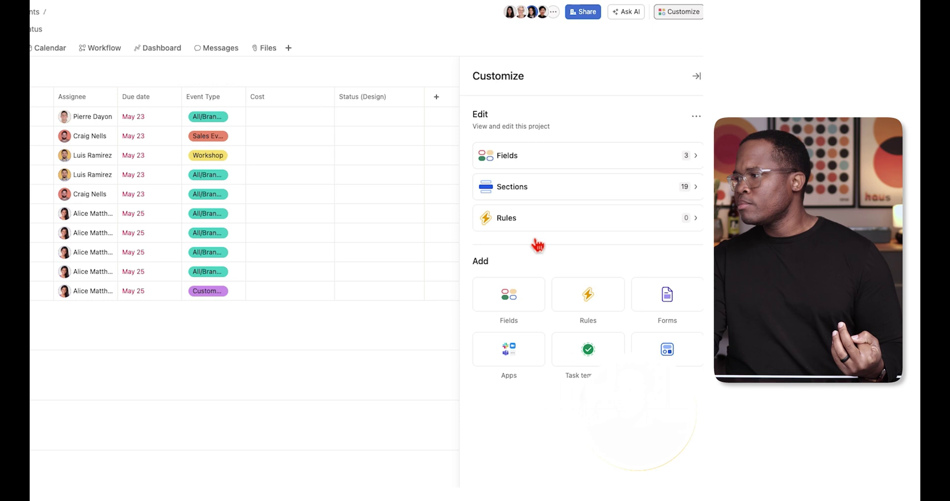
left_click(541, 159)
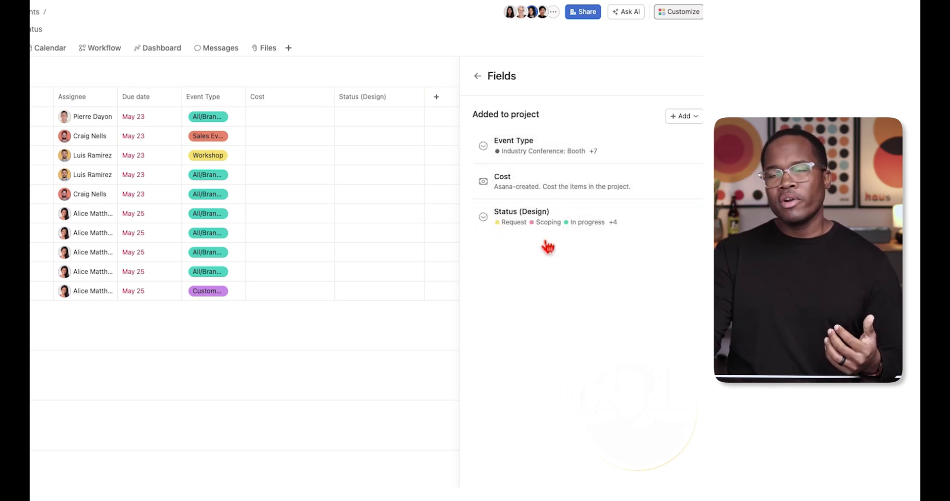
left_click(683, 119)
left_click(666, 139)
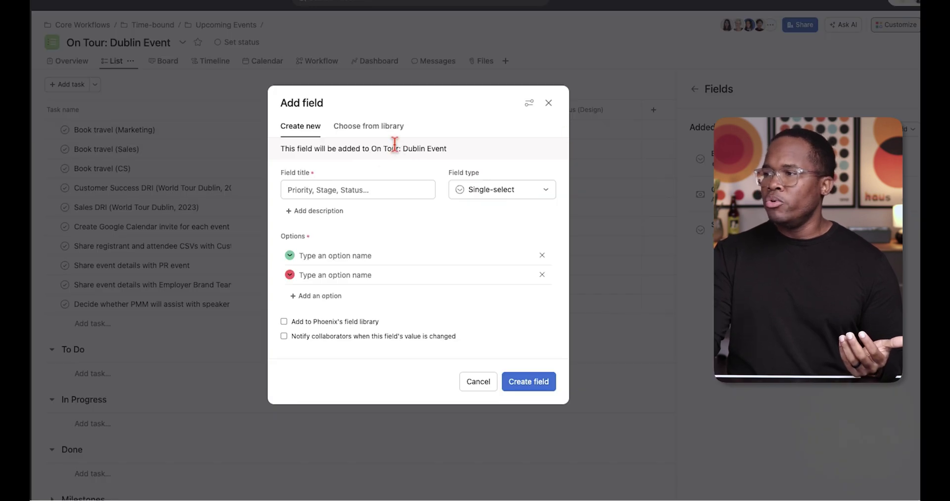
- Browse the existing fields in the field library, then return to the form for creating a new field
left_click(349, 127)
scroll(361, 267, "down", 5)
scroll(360, 276, "up", 5)
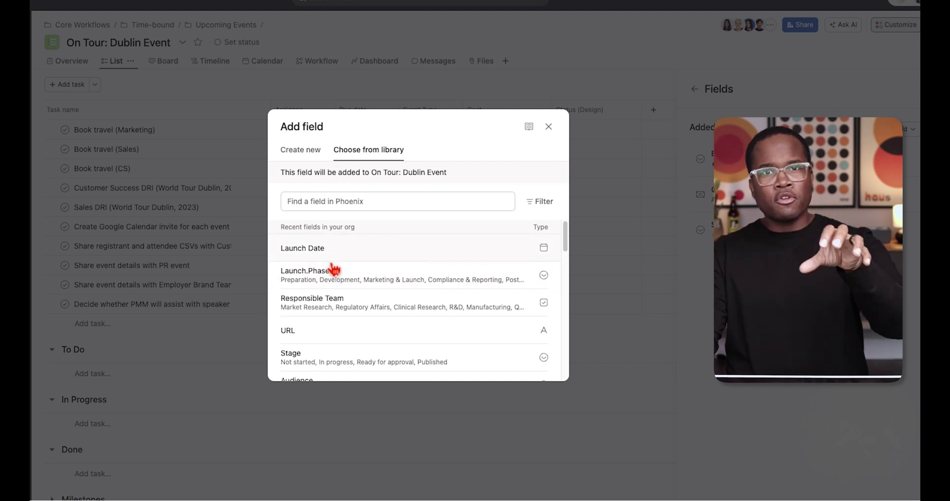
left_click(310, 150)
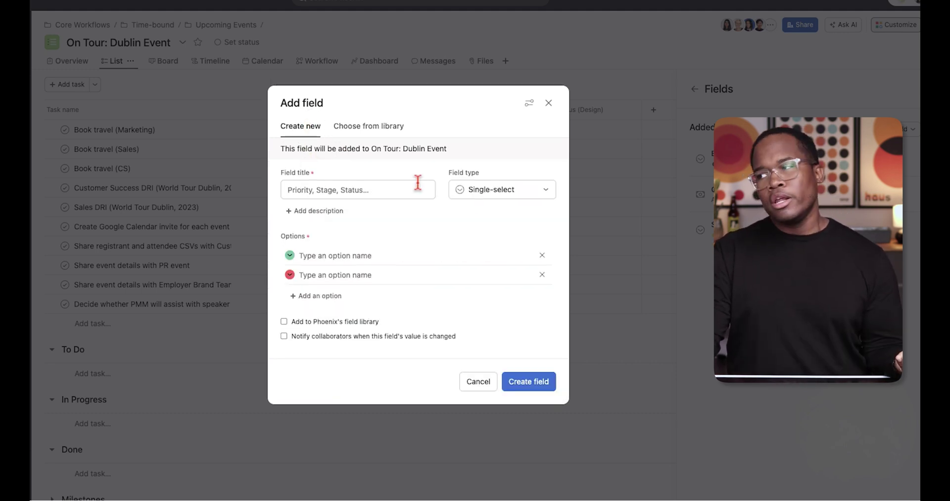
- Examine the Number, Formula and ID field types and the number format choices for a new field
left_click(482, 193)
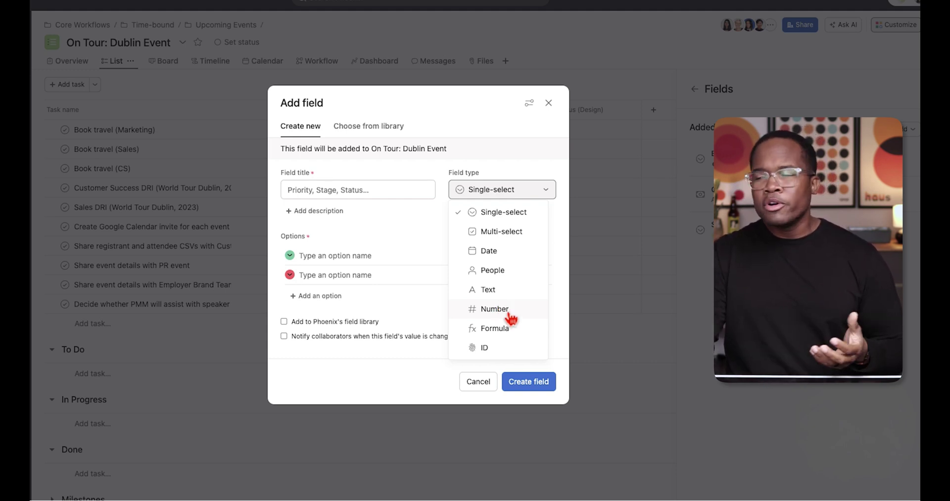
left_click(494, 309)
left_click(330, 285)
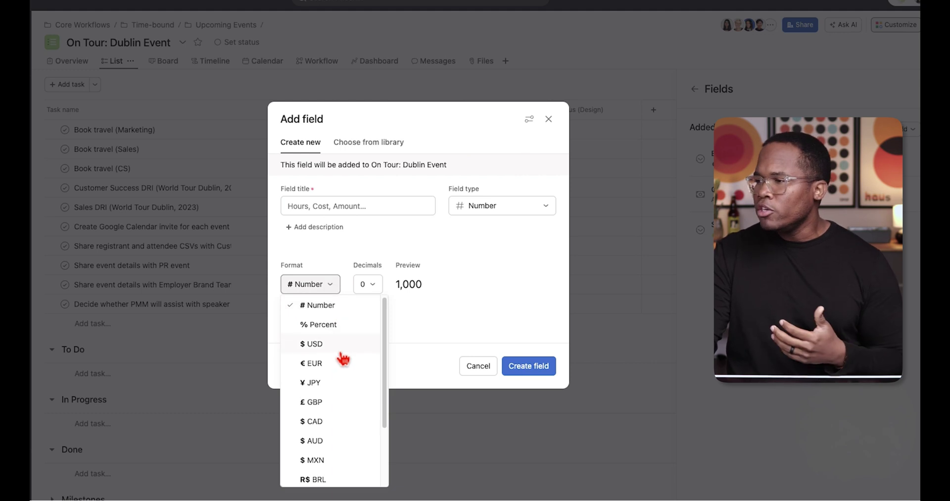
scroll(342, 359, "down", 3)
left_click(518, 206)
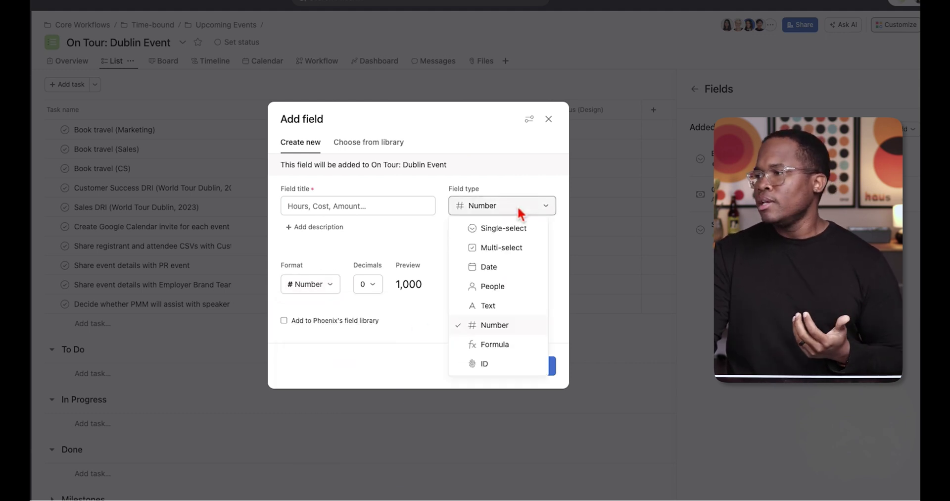
left_click(517, 343)
left_click(345, 281)
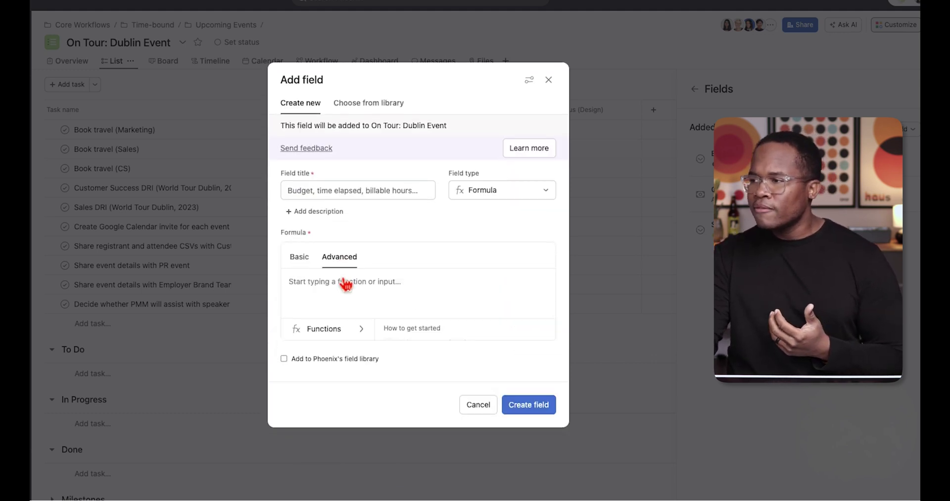
left_click(519, 146)
left_click(475, 411)
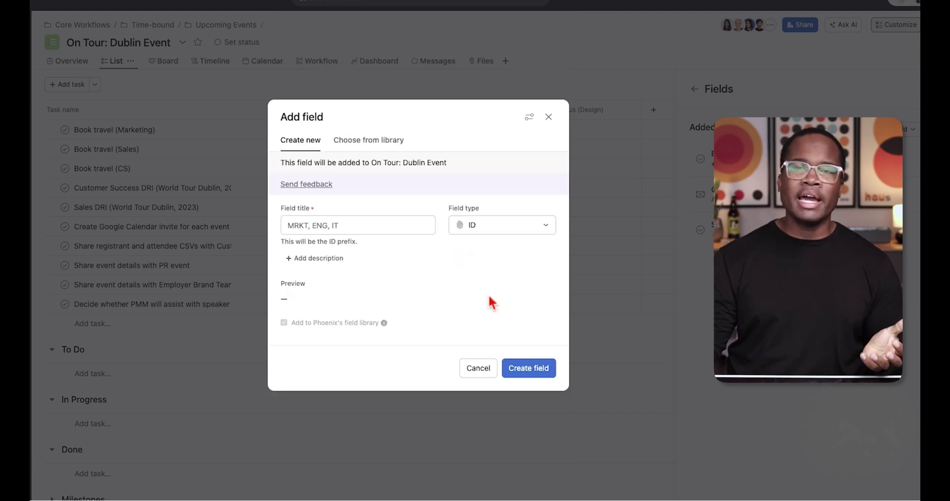
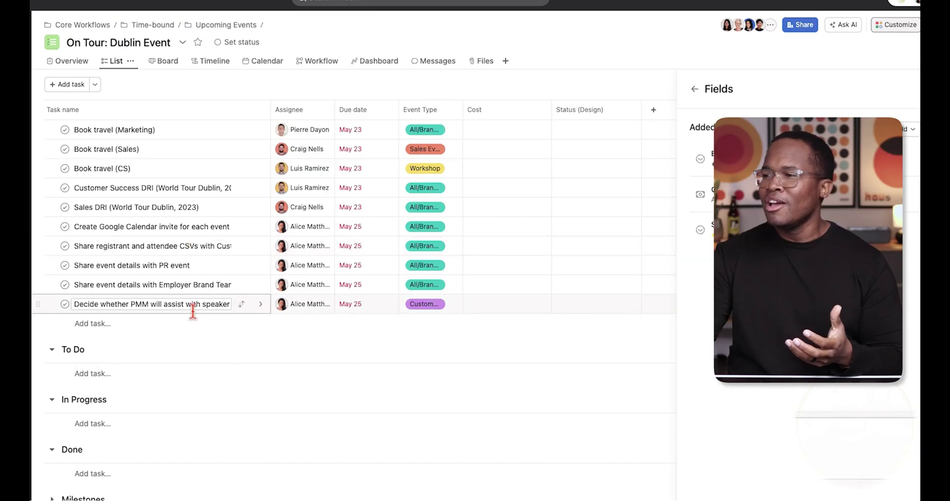
- Mark the task about deciding whether PMM will assist with speaker content development as a milestone
scroll(187, 354, "down", 7)
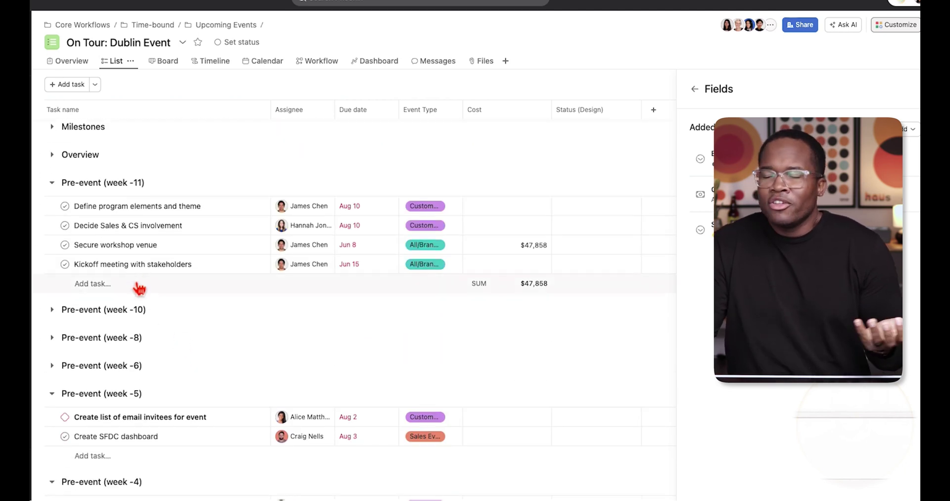
scroll(149, 317, "down", 4)
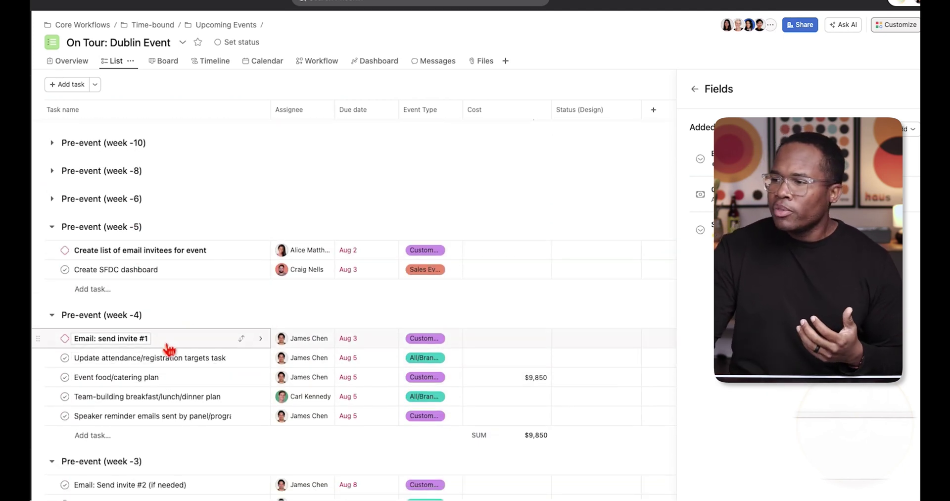
scroll(127, 226, "up", 8)
scroll(123, 323, "up", 4)
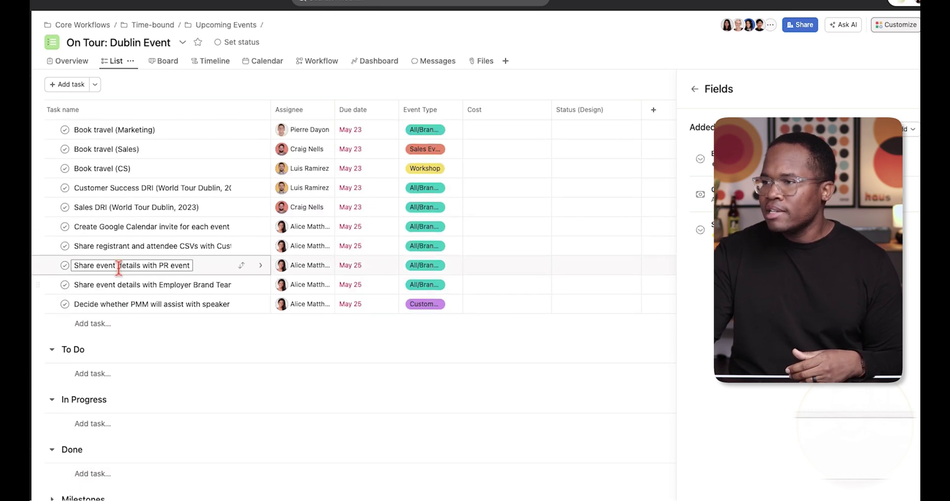
left_click(126, 305)
right_click(126, 306)
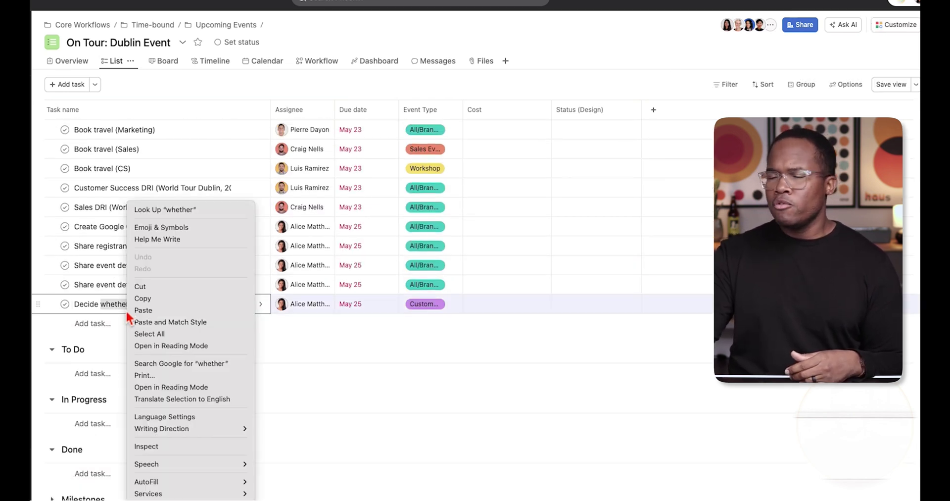
left_click(219, 332)
right_click(211, 308)
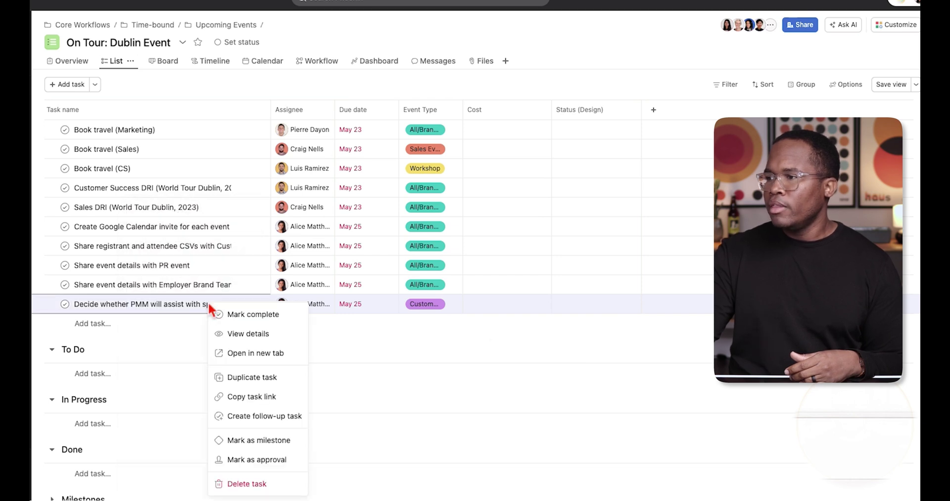
left_click(261, 438)
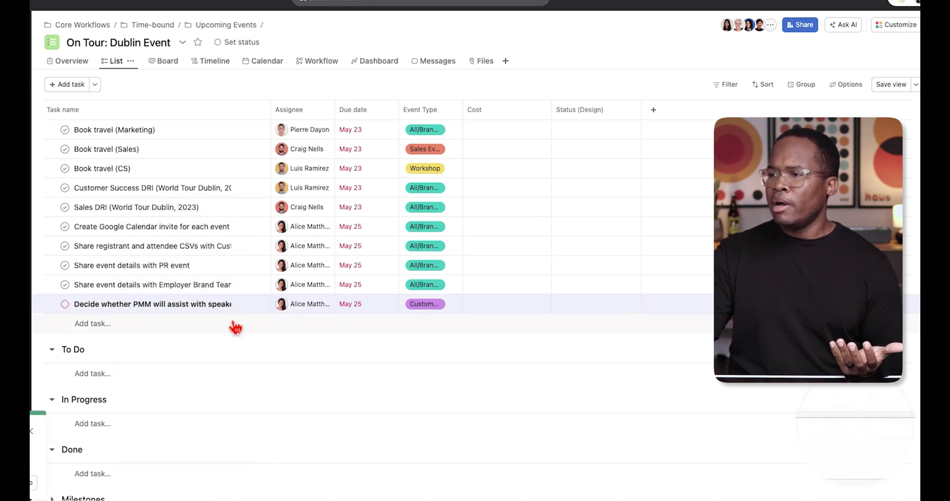
- Open the "Share event details with Employer Brand Team" task and convert it to a milestone
left_click(250, 285)
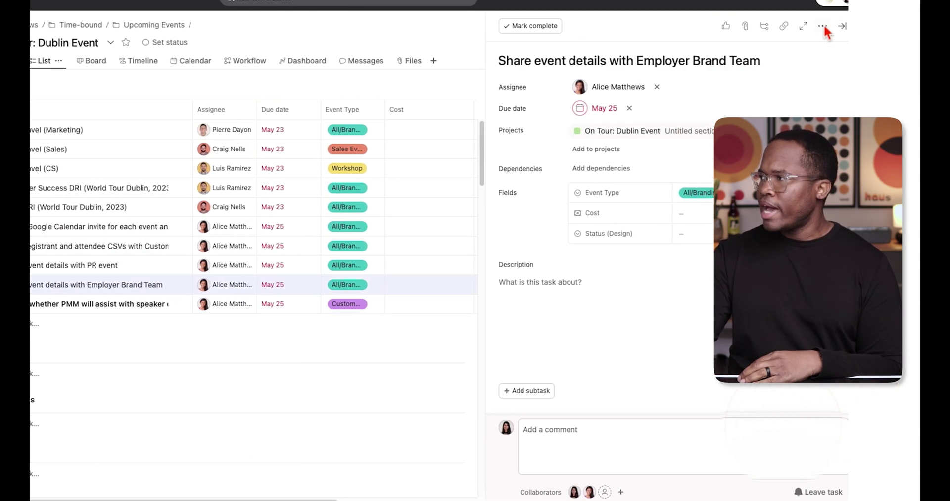
left_click(828, 25)
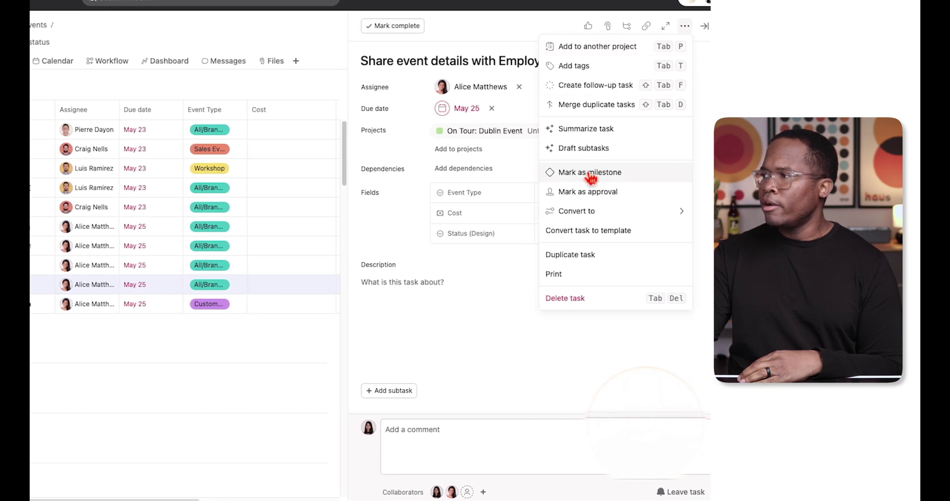
left_click(590, 173)
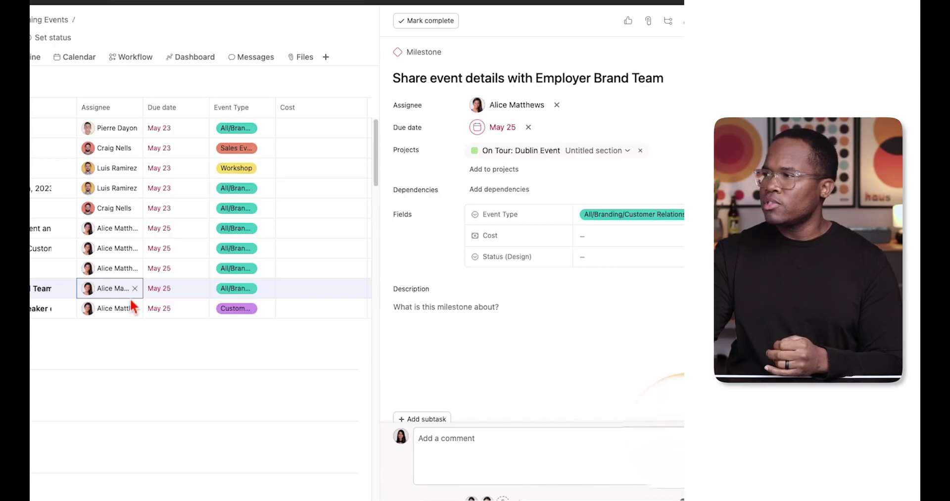
- Compare the due date options of the Employer Brand Team milestone with those of the "Share event details with PR event" task
left_click(501, 127)
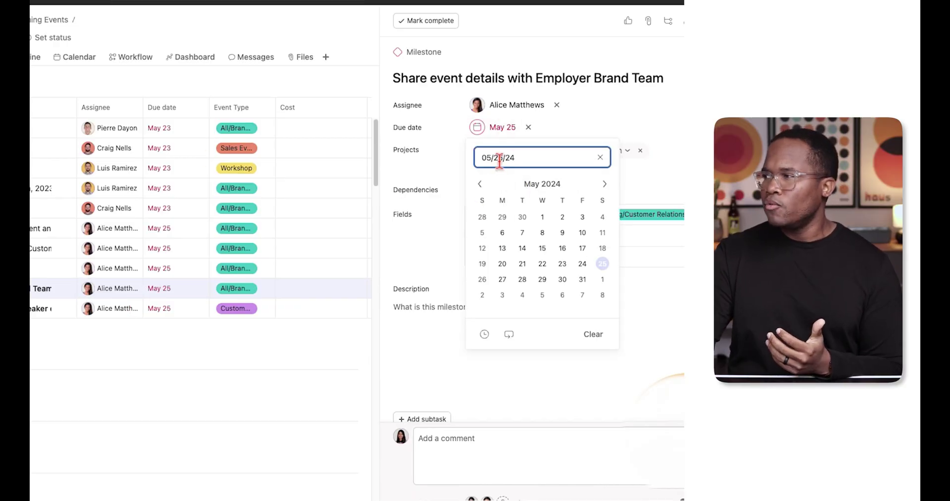
left_click(38, 274)
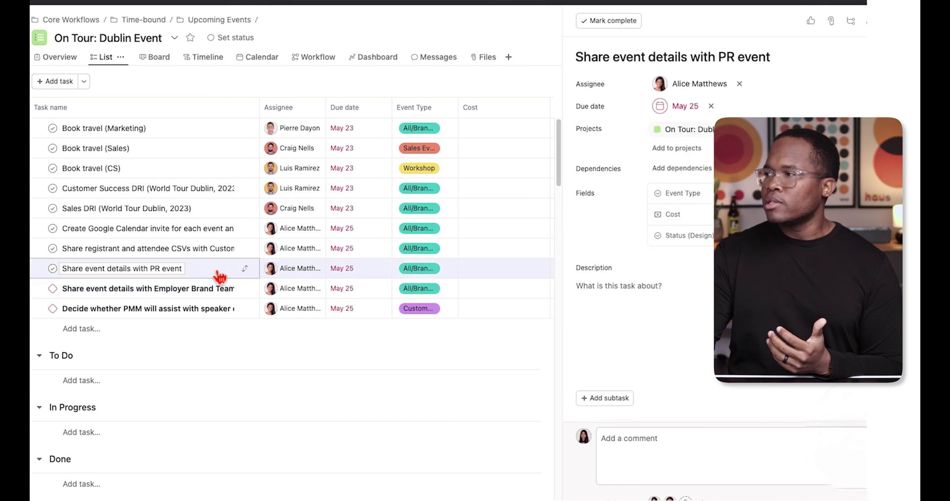
left_click(684, 111)
left_click(612, 131)
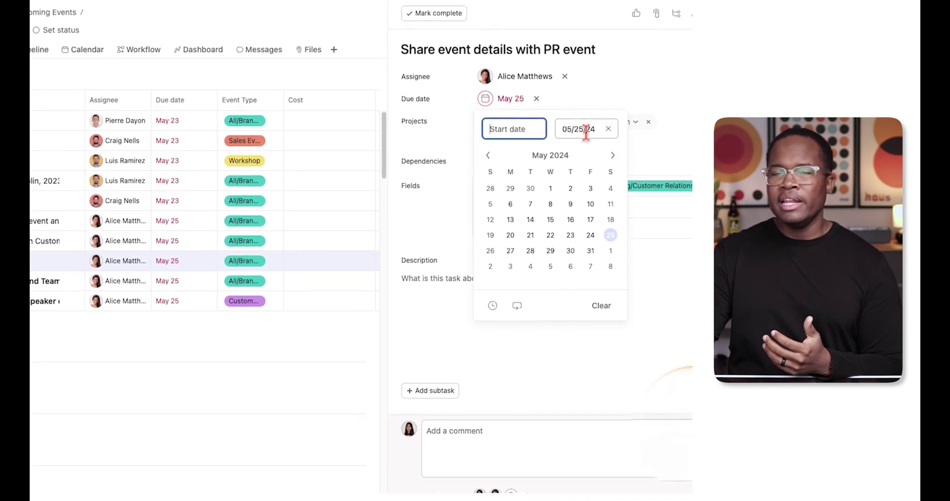
left_click(582, 130)
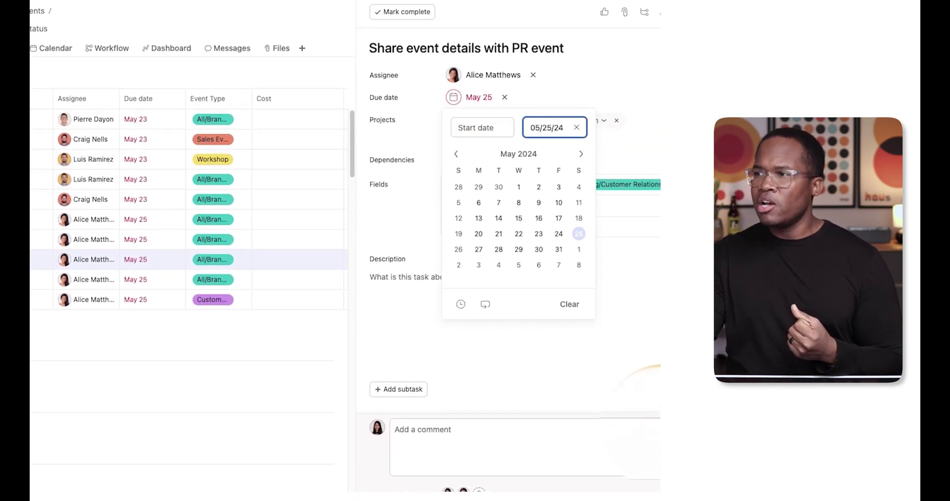
key("Escape")
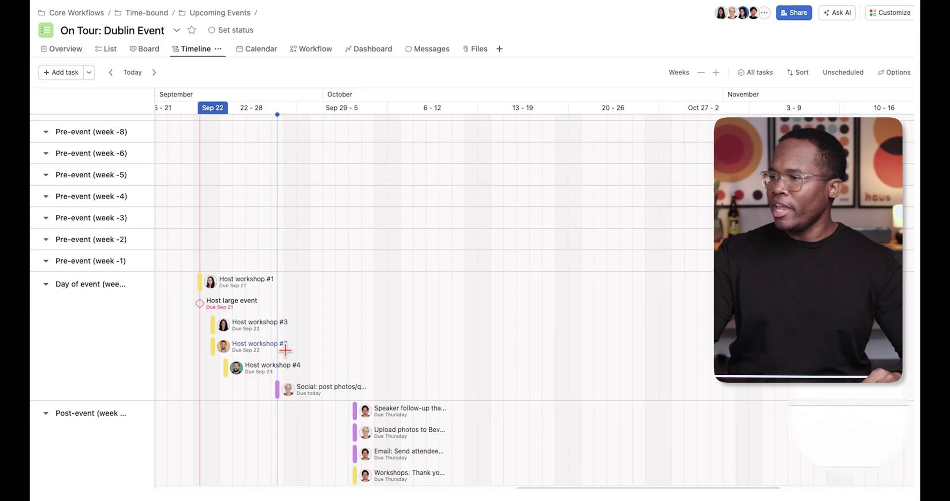
- In the timeline, extend "Social: post photos/quotes" into the October 13–19 week and move the "Host large event" milestone to Oct 17
scroll(285, 350, "down", 1)
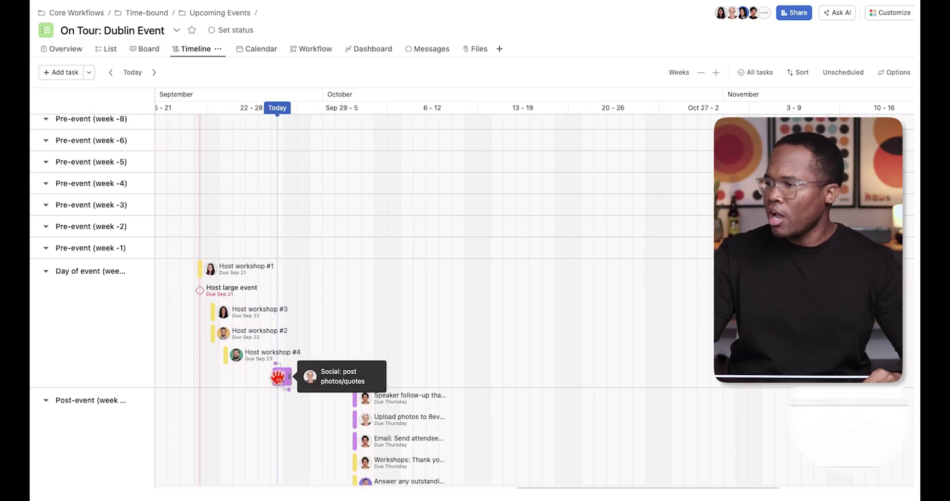
left_click_drag(291, 377, 505, 375)
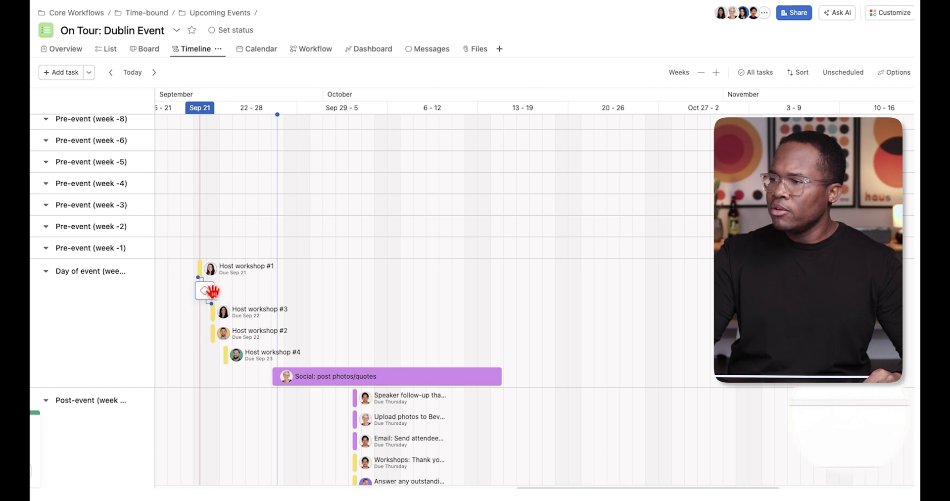
left_click_drag(204, 290, 289, 291)
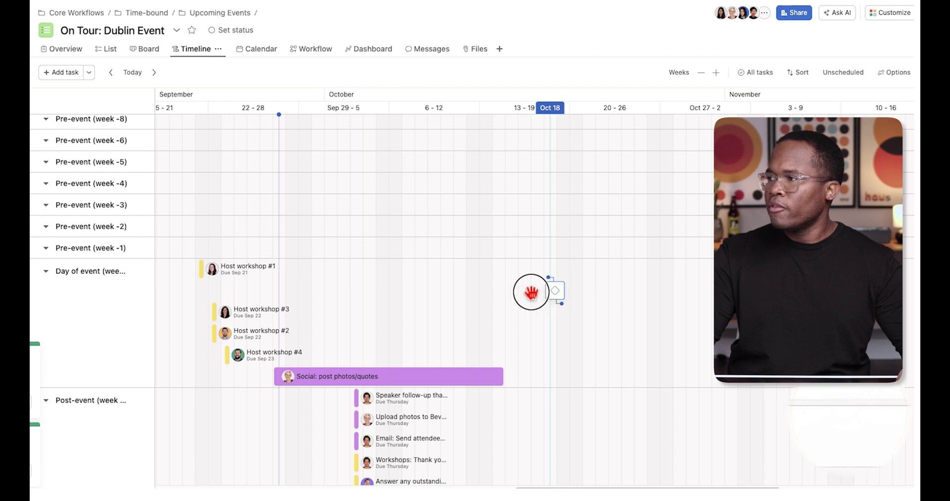
left_click_drag(530, 292, 226, 298)
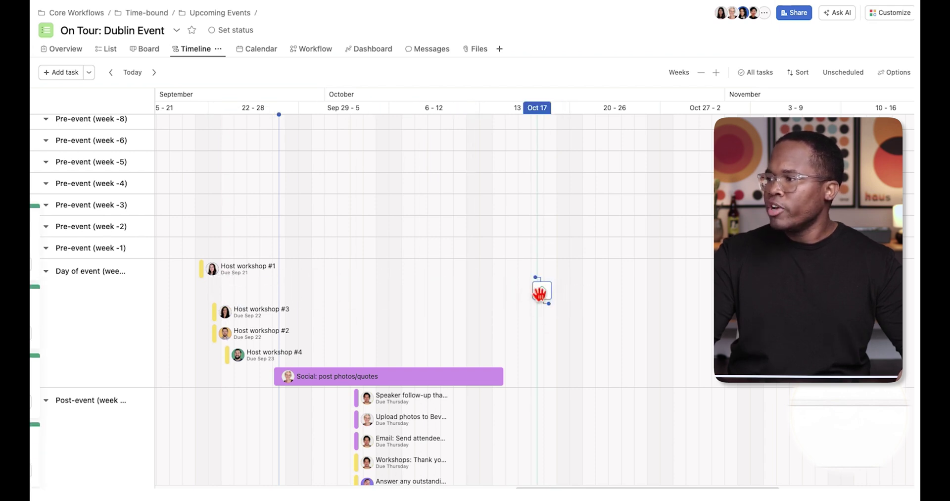
- View the details of the "Host large event" milestone and close them
left_click(542, 293)
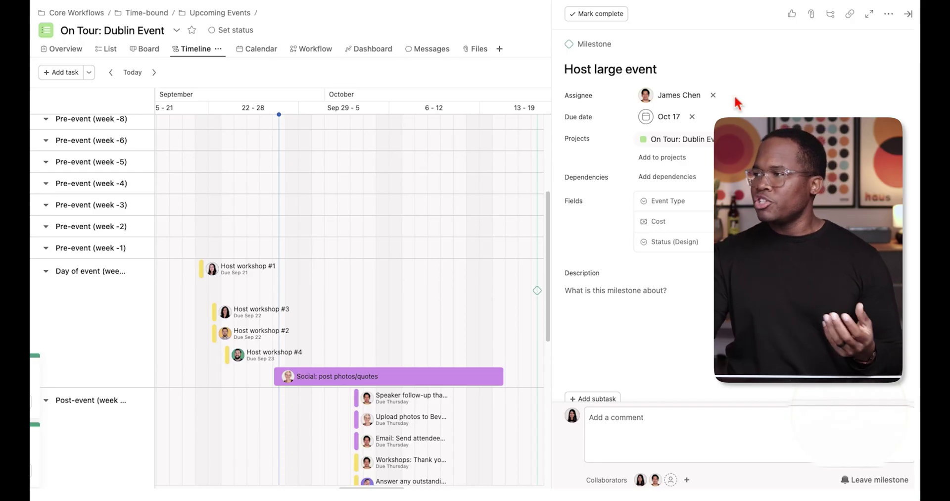
left_click(908, 14)
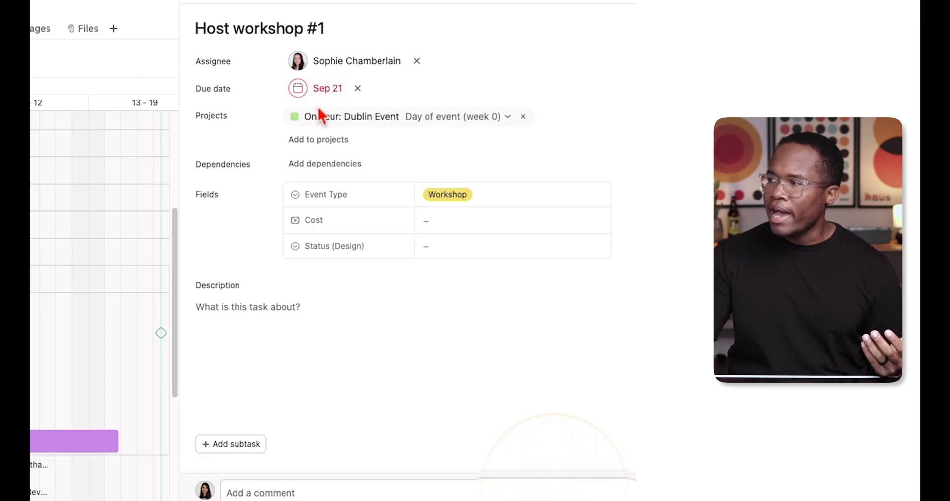
- Add Host workshop #2 as a dependency of Host workshop #1 and change the dependency type to Blocking
left_click(323, 167)
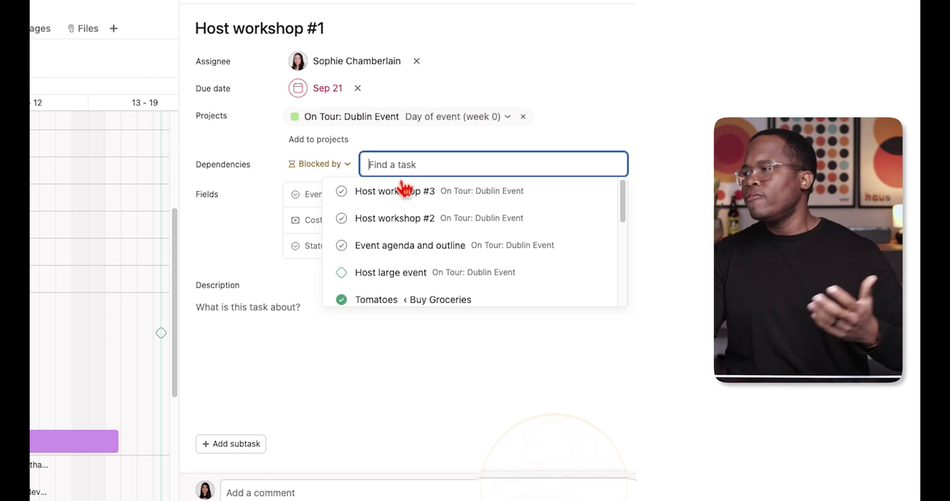
left_click(394, 223)
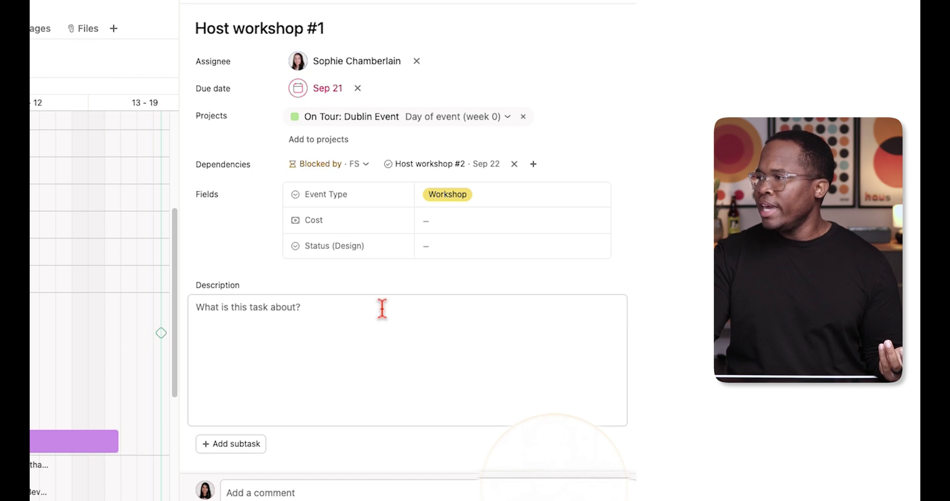
left_click(341, 164)
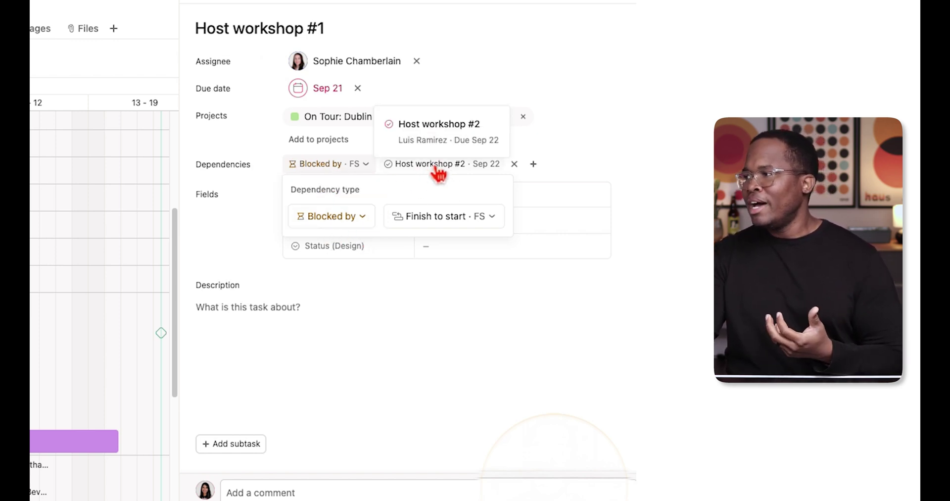
left_click(346, 217)
left_click(351, 268)
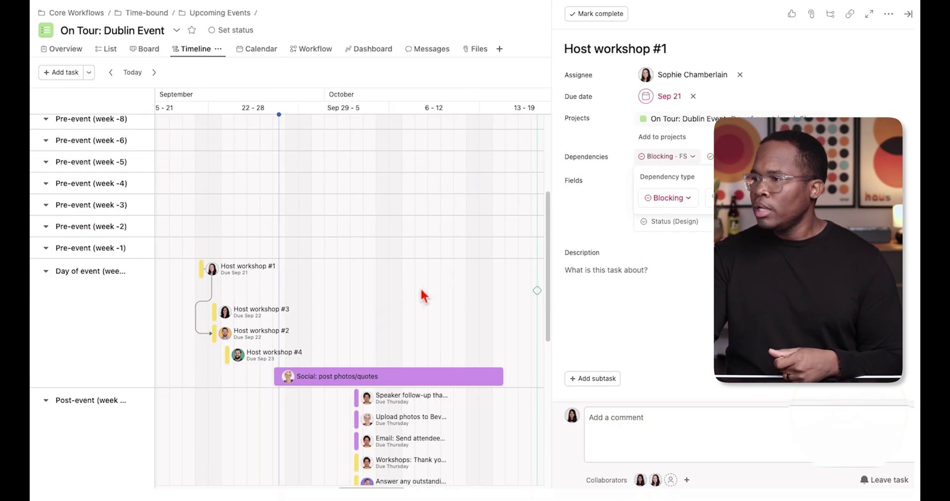
- In the project's list view, open Host workshop #1 and Host workshop #2 under "Day of event (week 0)" to check their dependency status
left_click(105, 51)
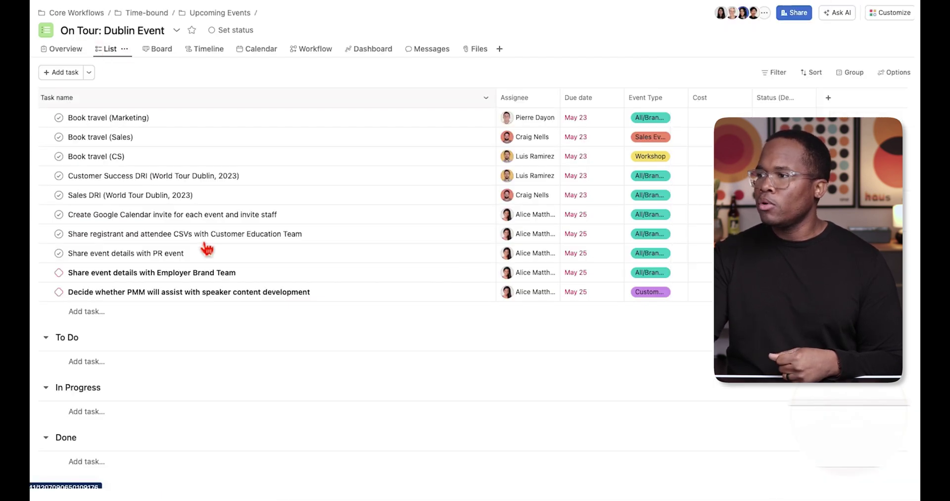
scroll(134, 199, "down", 20)
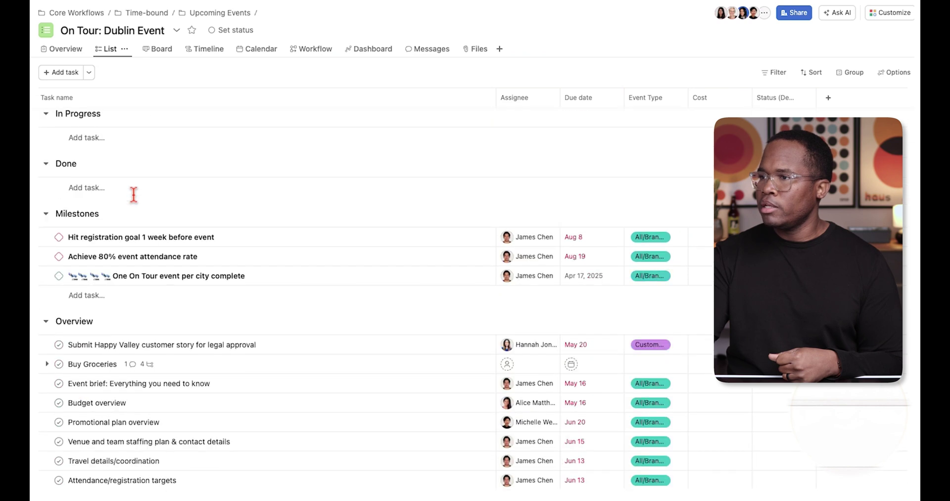
scroll(134, 199, "down", 20)
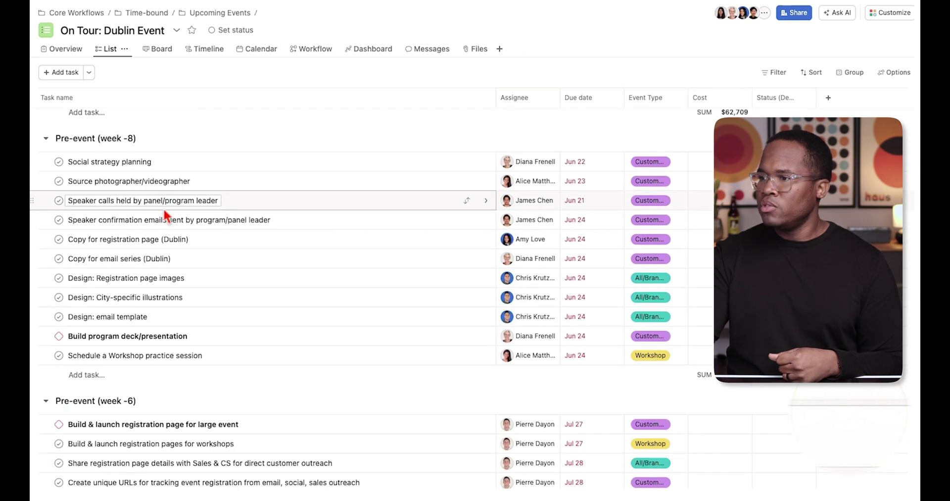
scroll(164, 210, "down", 20)
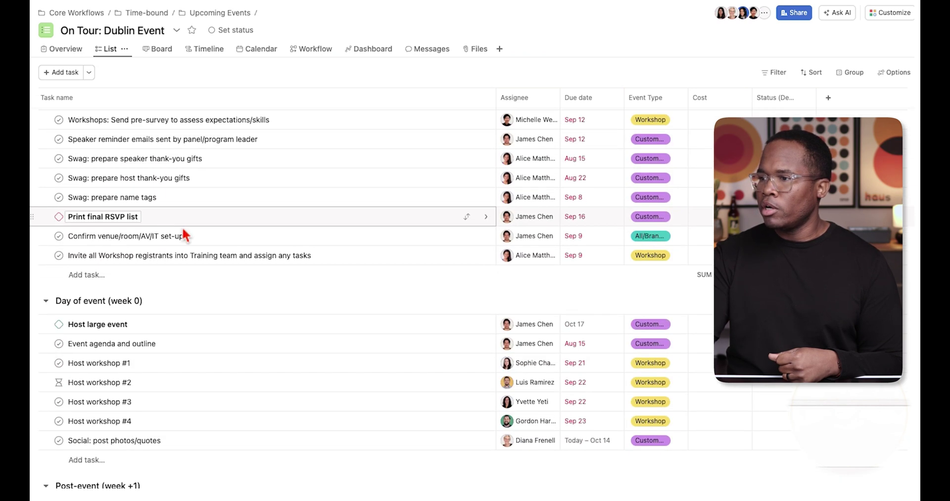
left_click(167, 273)
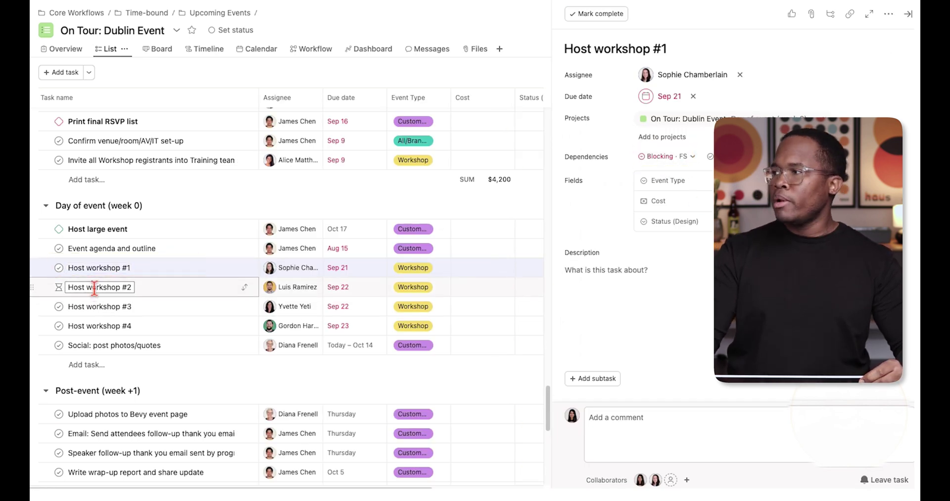
left_click(58, 288)
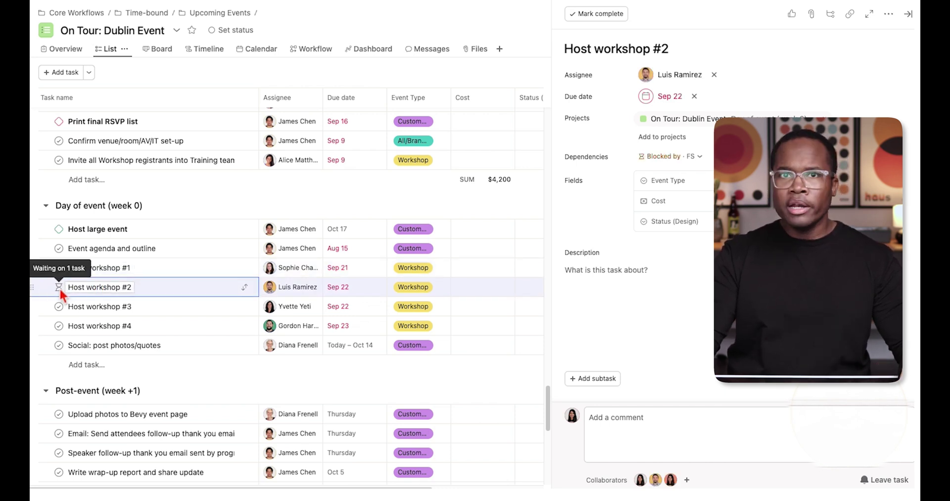
- In the timeline, extend Host workshop #1 back into the September 8–14 week and stretch Host workshop #2 from early October into the October 13–19 week
left_click(203, 50)
scroll(384, 346, "down", 10)
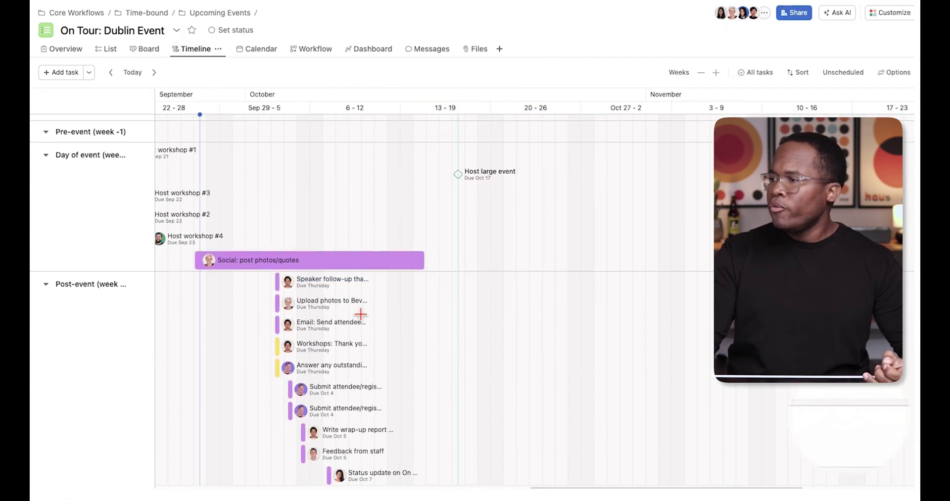
scroll(360, 314, "down", 4)
scroll(381, 361, "up", 3)
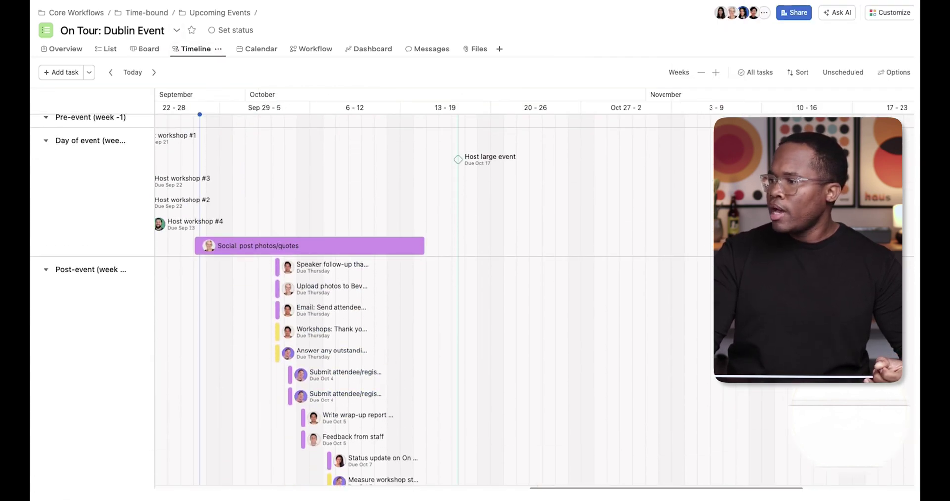
scroll(467, 445, "left", 5)
scroll(423, 265, "up", 3)
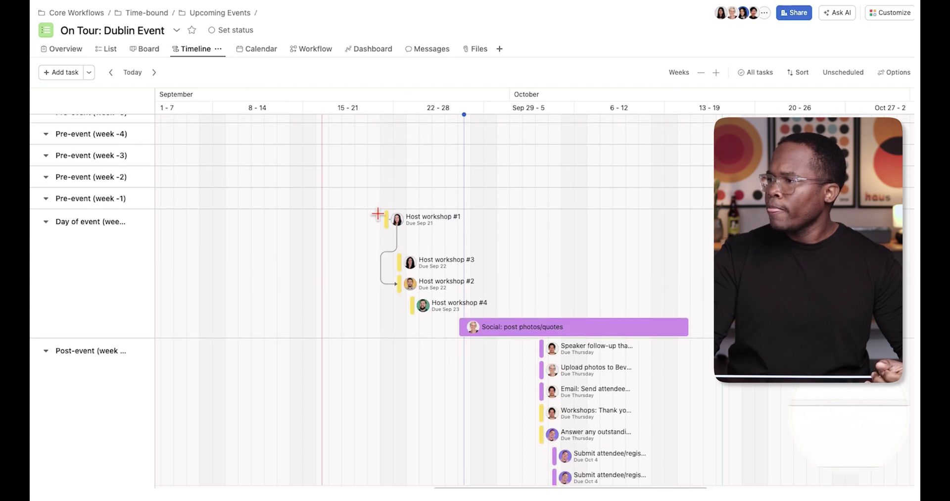
left_click_drag(383, 221, 265, 221)
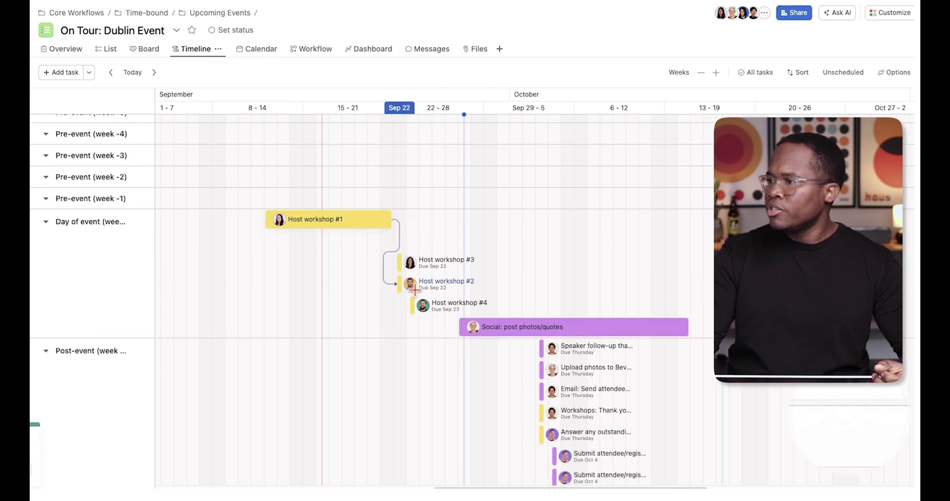
left_click_drag(399, 284, 675, 282)
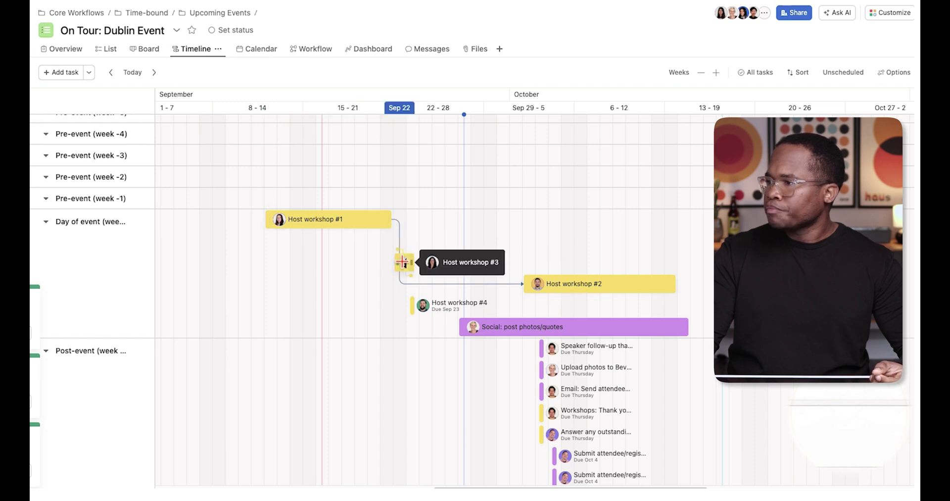
- Move Host workshop #3 to Sep 18 in the timeline and link it as a dependency to Host workshop #4
left_click_drag(403, 262, 355, 263)
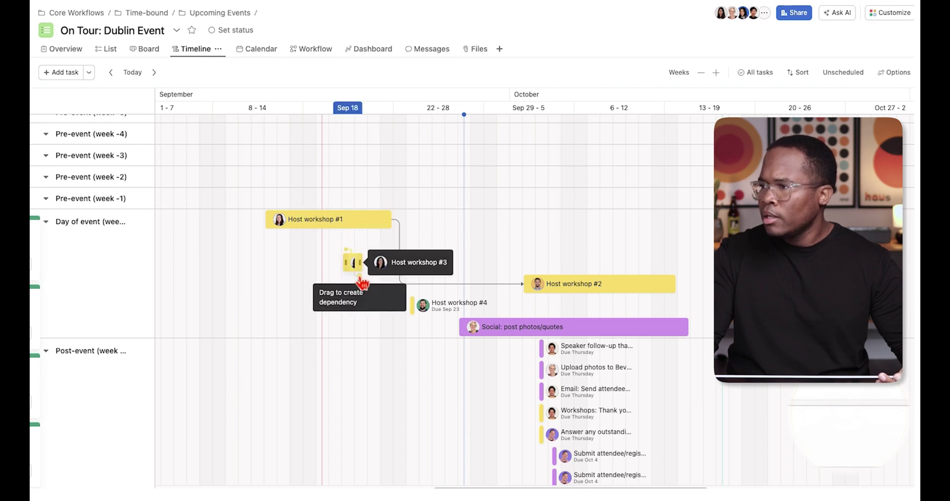
left_click_drag(362, 280, 364, 290)
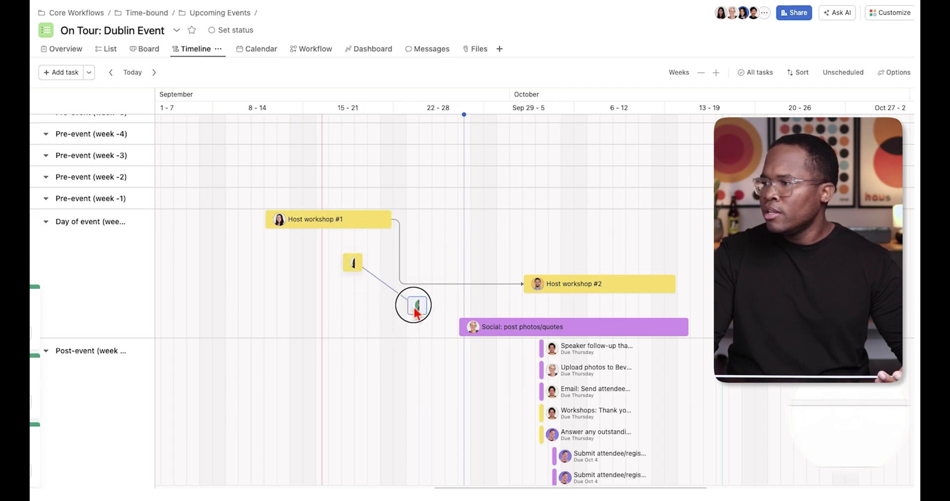
left_click_drag(414, 309, 413, 305)
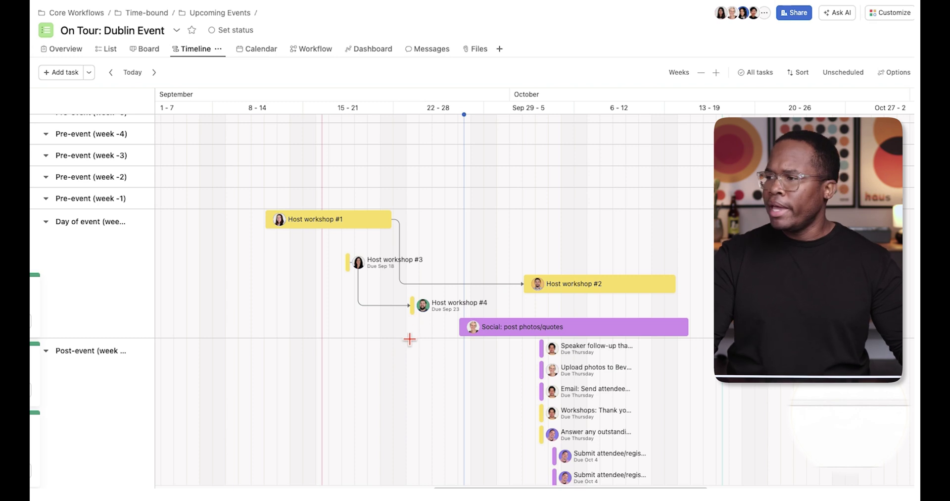
- Open Host workshop #3 and set its dependency with Host workshop #4 to Start to start (SS)
left_click(348, 262)
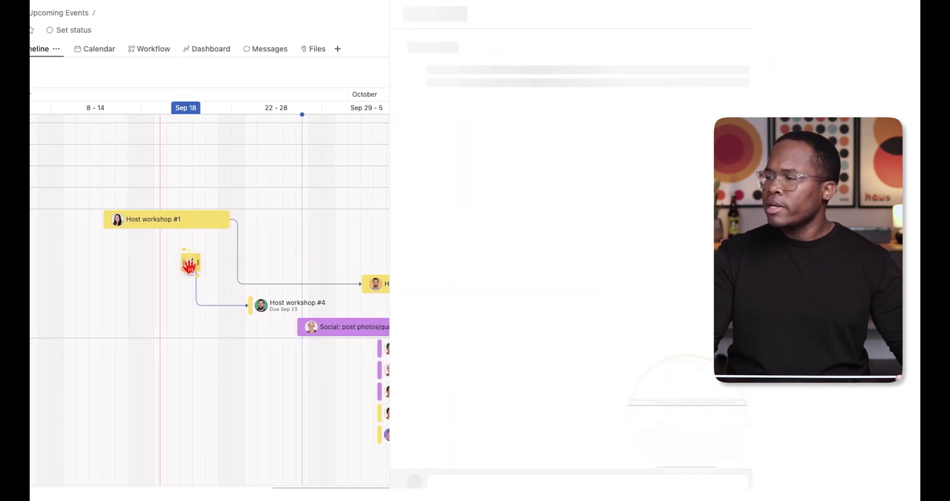
left_click(531, 157)
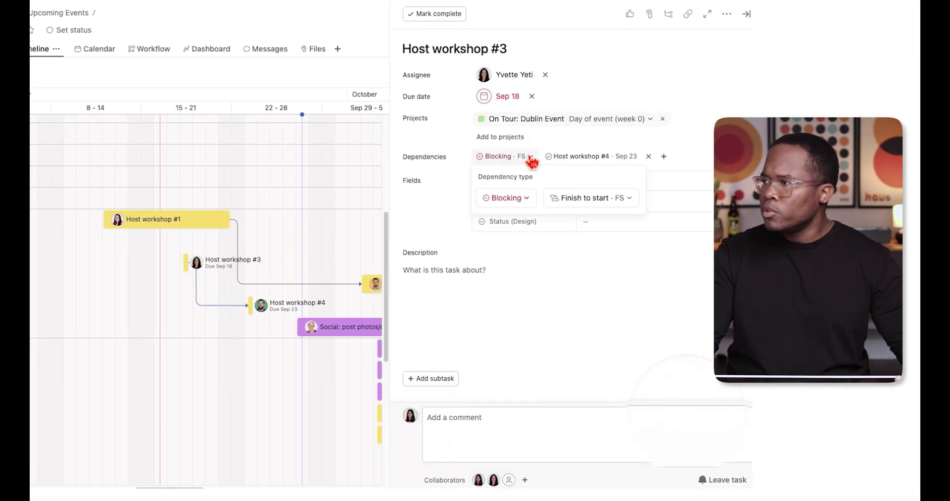
left_click(583, 200)
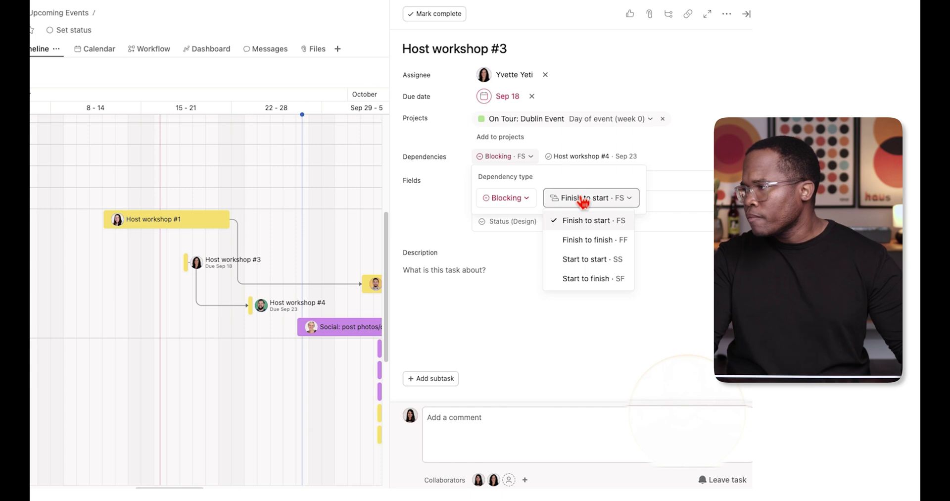
left_click(589, 260)
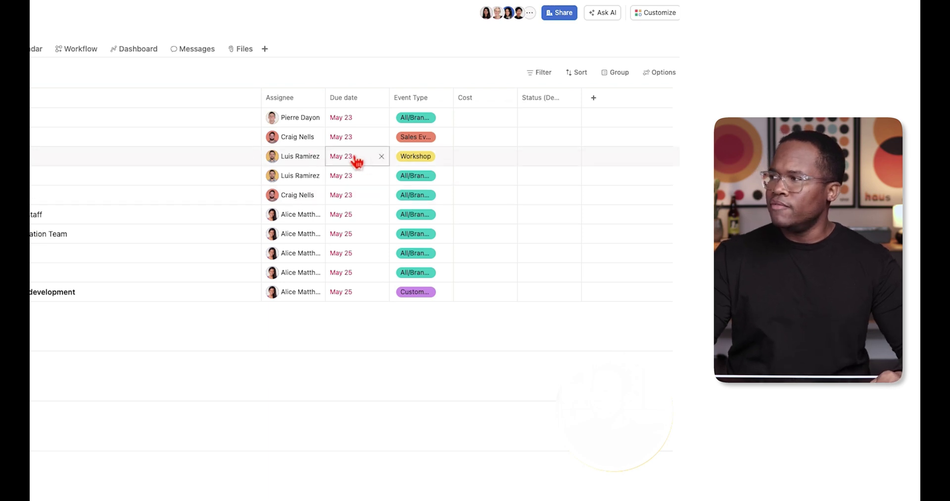
- Review the project's existing rules in its customization settings and close the settings
left_click(665, 16)
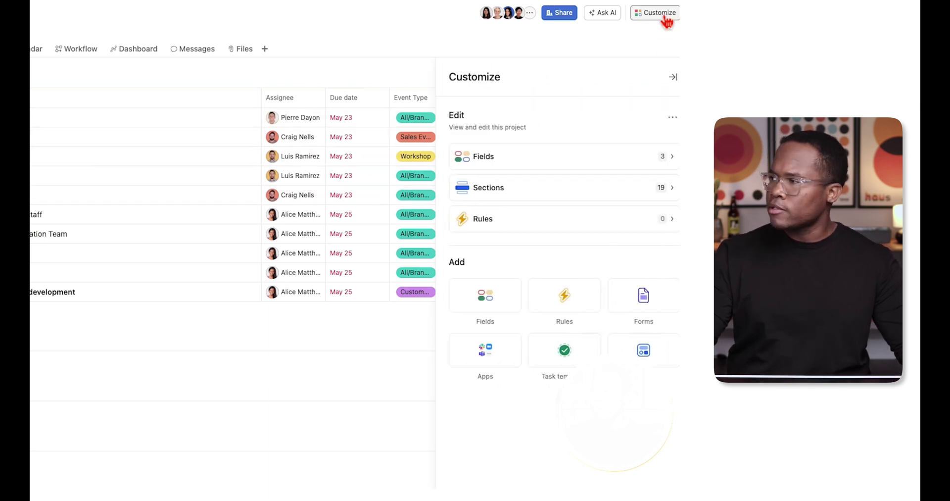
left_click(524, 221)
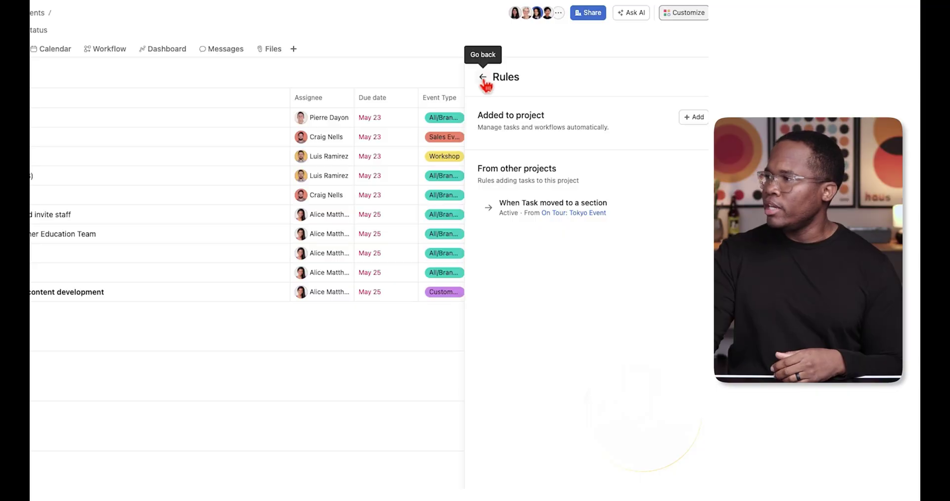
left_click(483, 79)
left_click(432, 124)
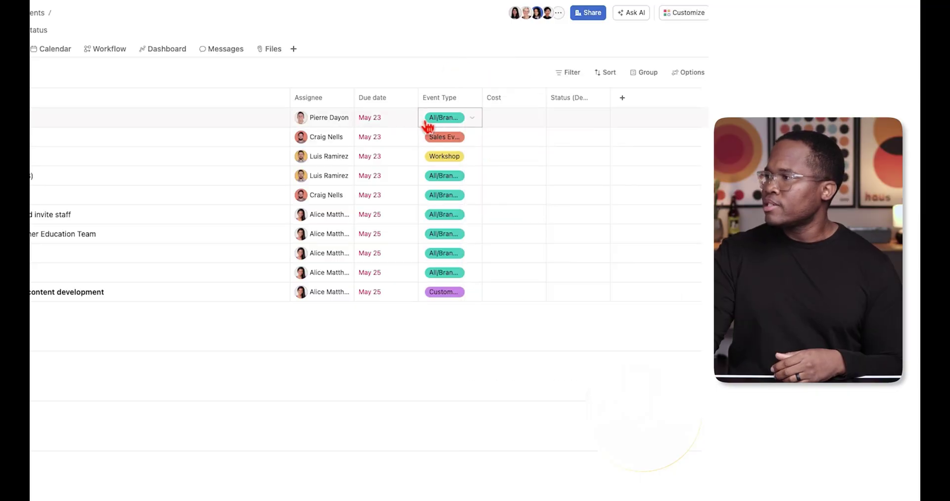
- Set the Event Type of "Book travel (Marketing)" to Workshop and close the task's details
left_click(435, 119)
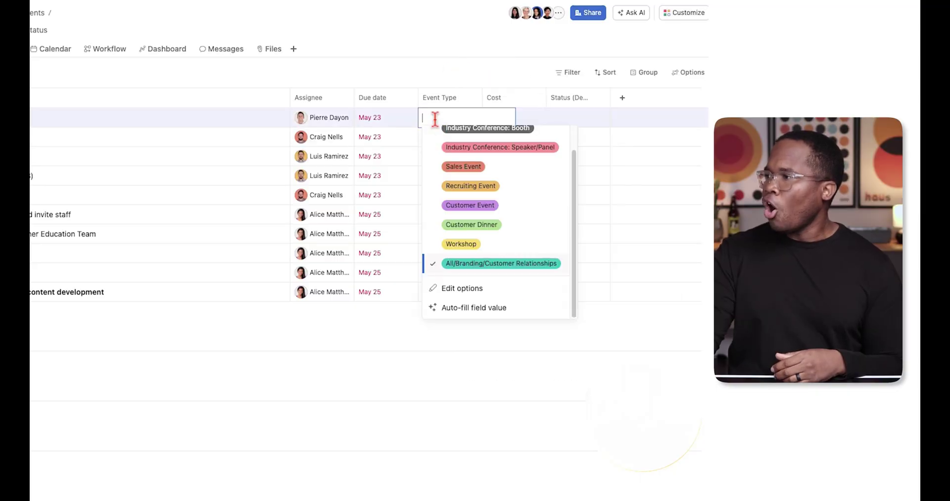
left_click(464, 248)
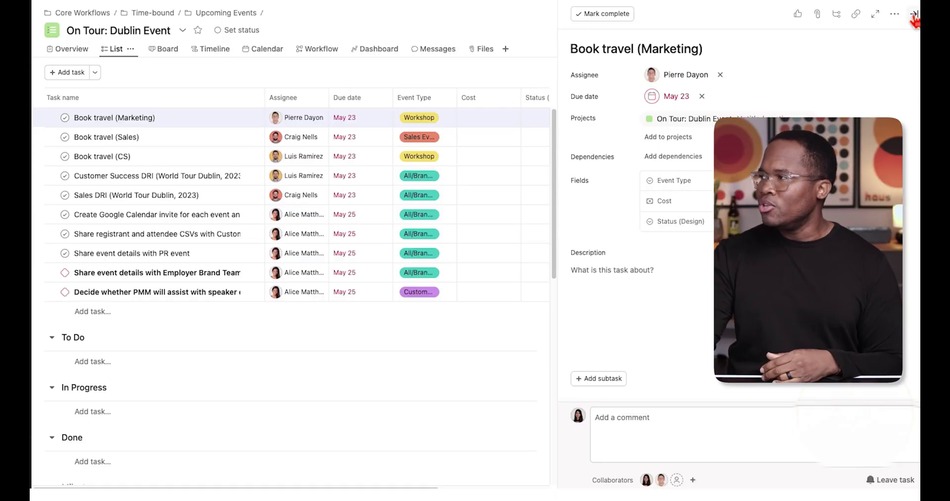
left_click(913, 15)
- Browse the project's rule gallery and start a rule from the recommended "Task is added to this project → Add collaborators" template
left_click(895, 15)
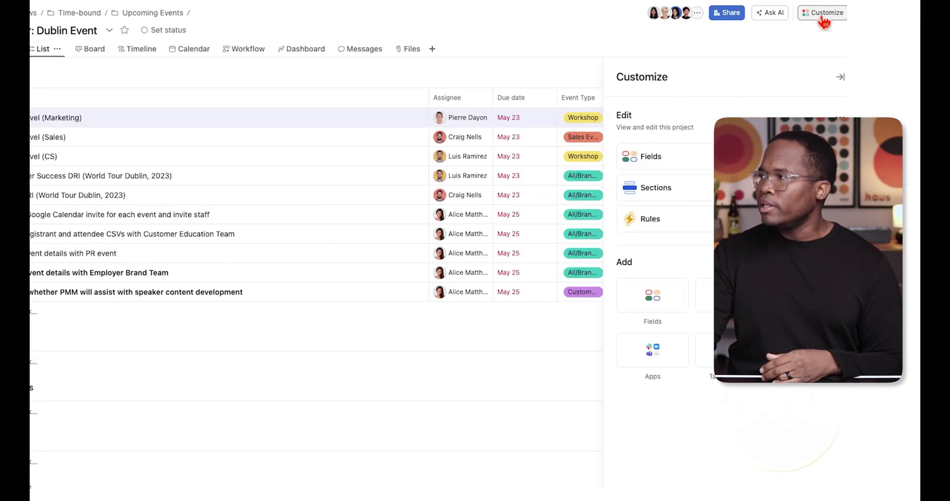
left_click(692, 219)
left_click(832, 116)
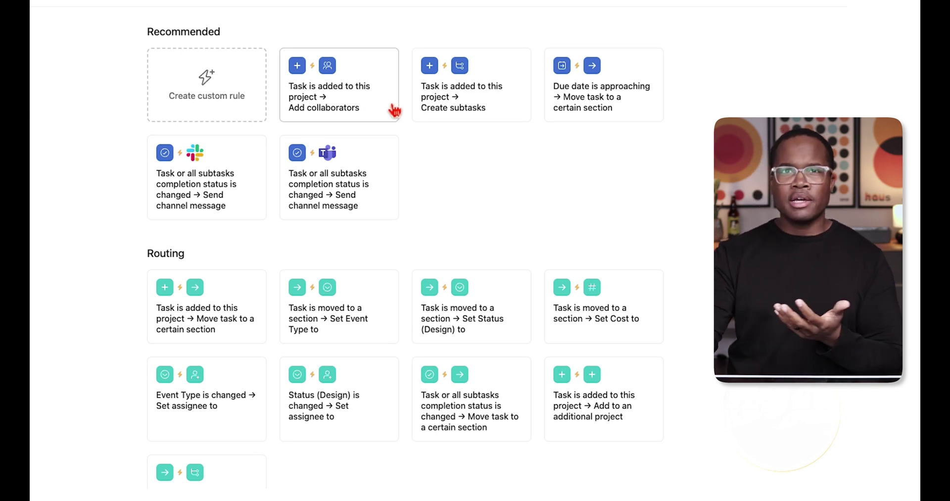
scroll(394, 108, "down", 10)
scroll(394, 119, "down", 4)
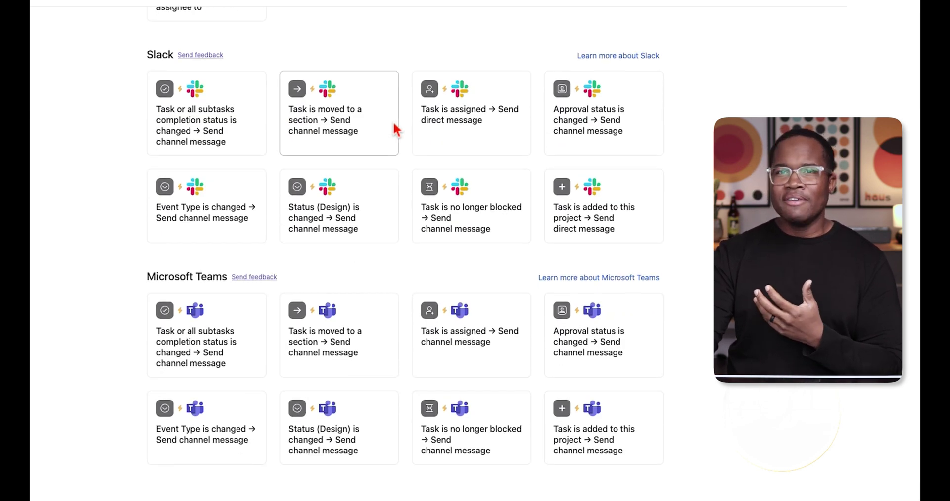
scroll(395, 128, "up", 15)
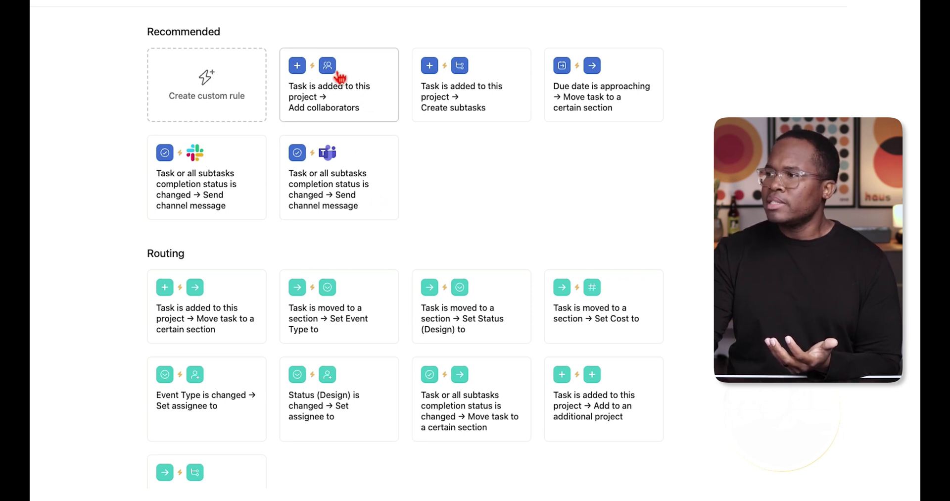
left_click(346, 99)
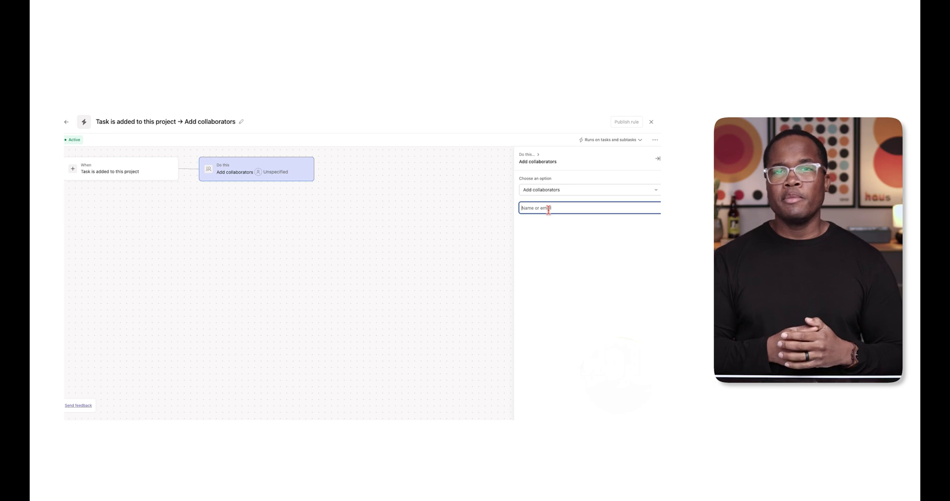
- Choose a teammate as the collaborator in the rule's Add collaborators action and open the rule's name for editing
type("d")
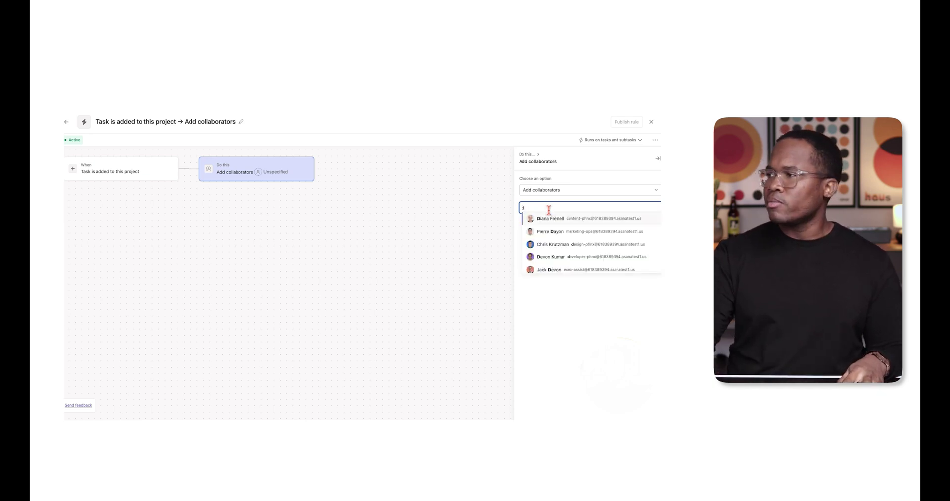
left_click(573, 222)
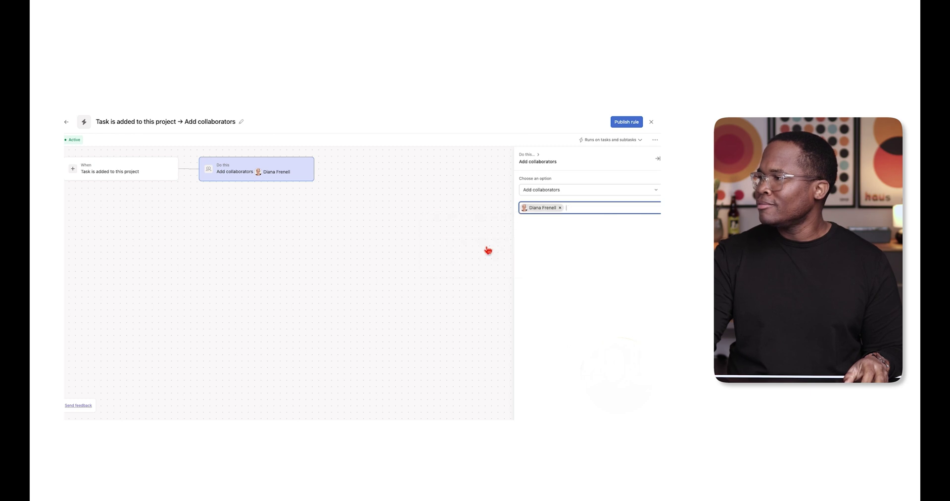
left_click(242, 123)
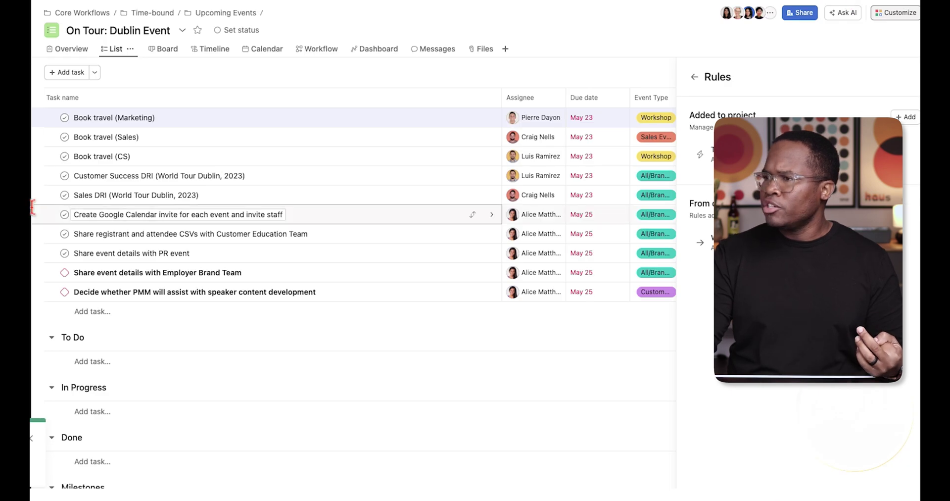
- Add a task named "New task" below "Decide whether PMM will assist with speaker content development" and check the collaborators in its details
left_click(121, 292)
key("Return")
type("New task")
key("Return")
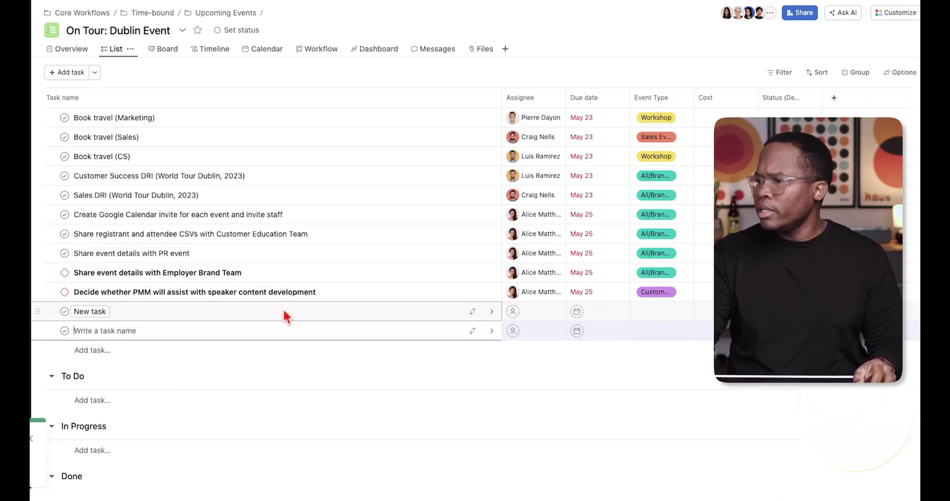
left_click(283, 310)
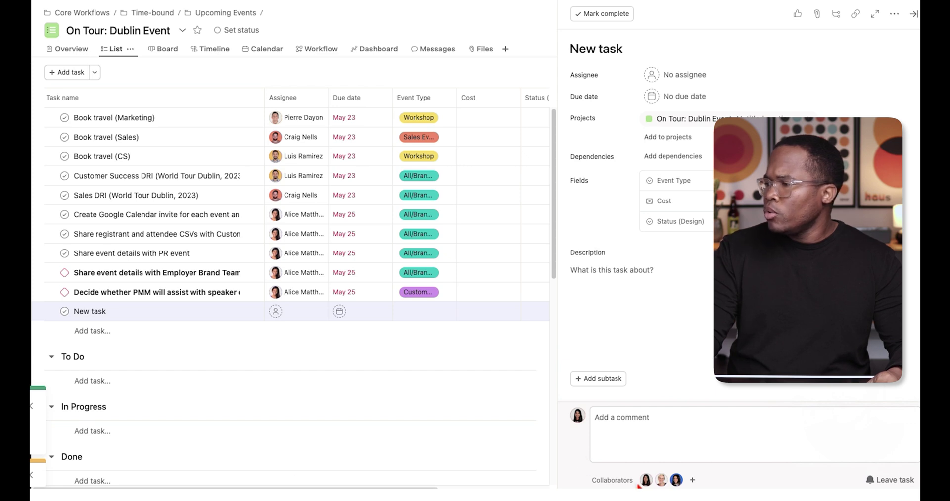
mouse_move(675, 481)
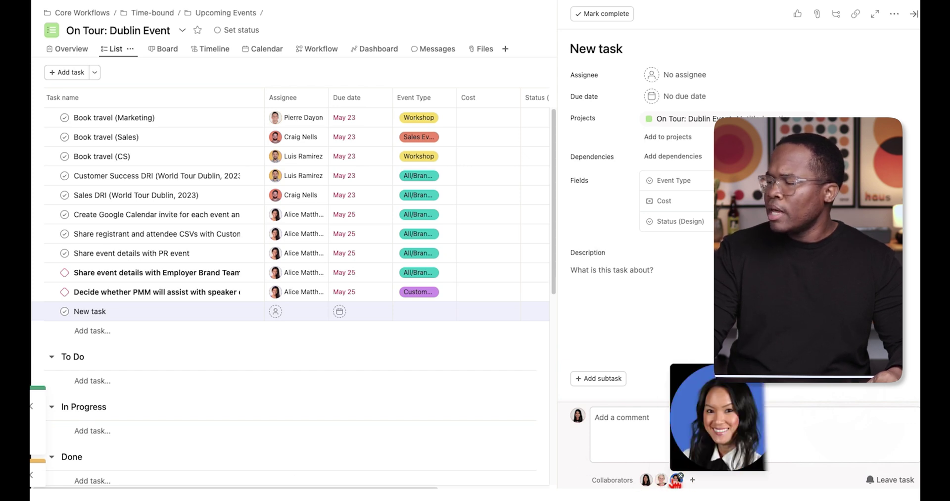
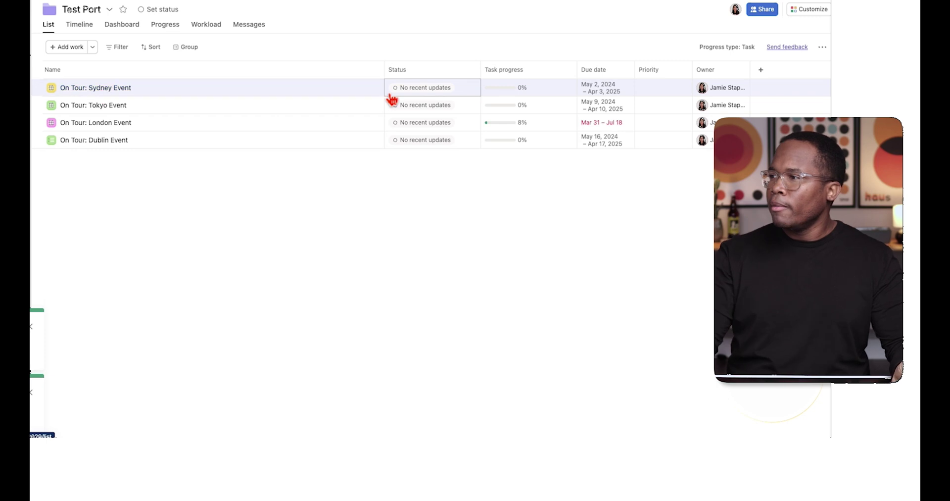
- Set the status of On Tour: Sydney Event to On track in the Test Port portfolio and narrow the Name column
left_click(544, 10)
left_click(543, 29)
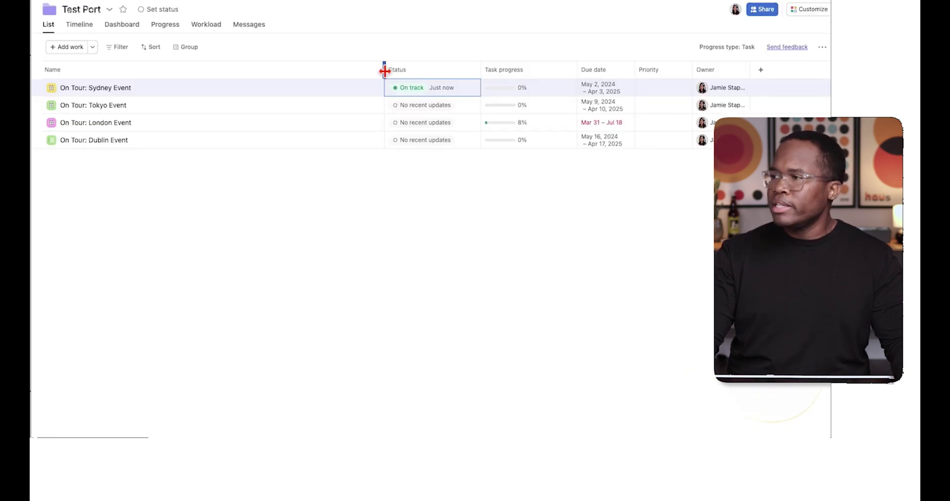
left_click_drag(385, 71, 262, 70)
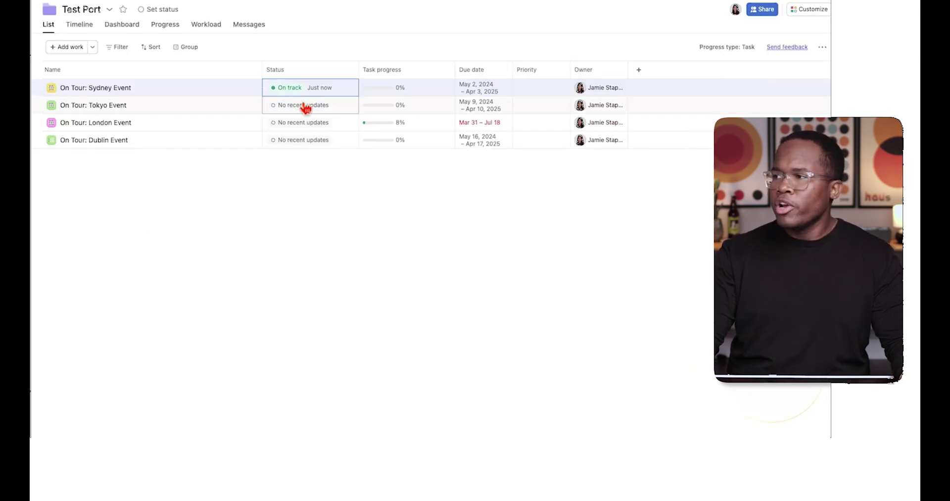
- Check the projects' task progress and switch the portfolio's progress type to Milestone
mouse_move(398, 95)
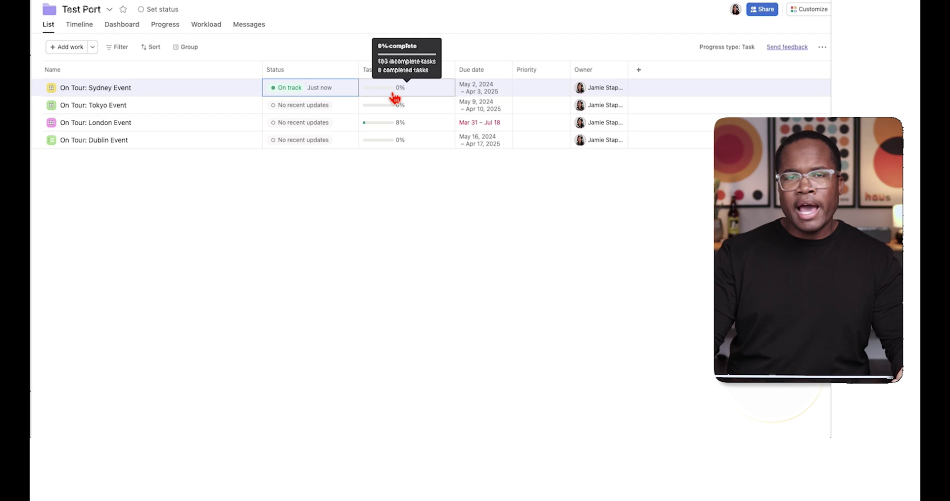
mouse_move(375, 130)
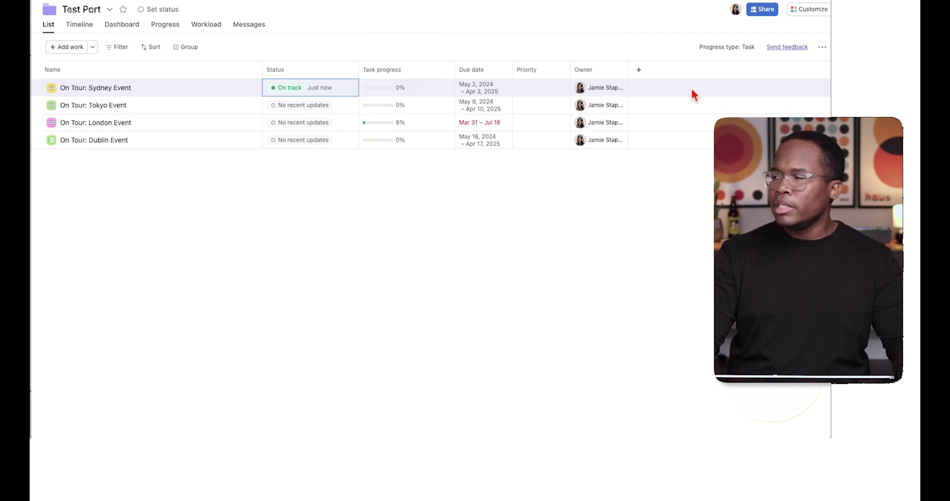
left_click(726, 47)
left_click(718, 83)
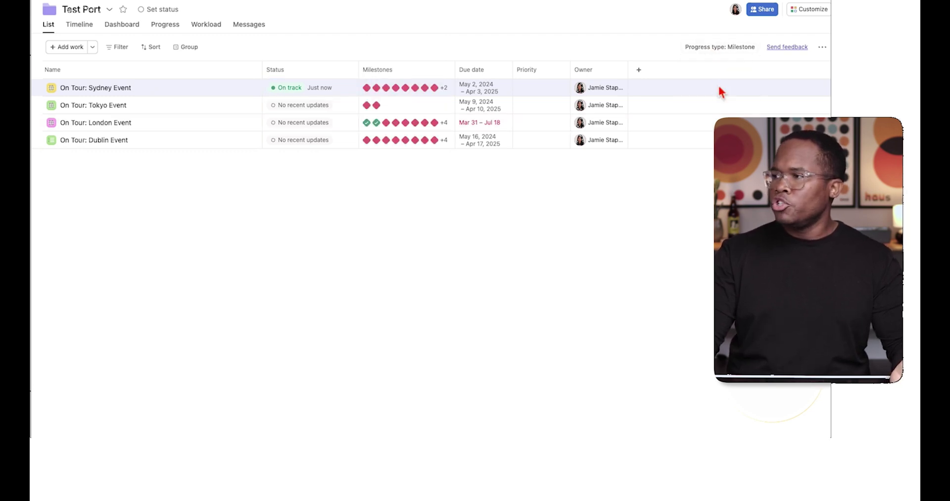
mouse_move(424, 126)
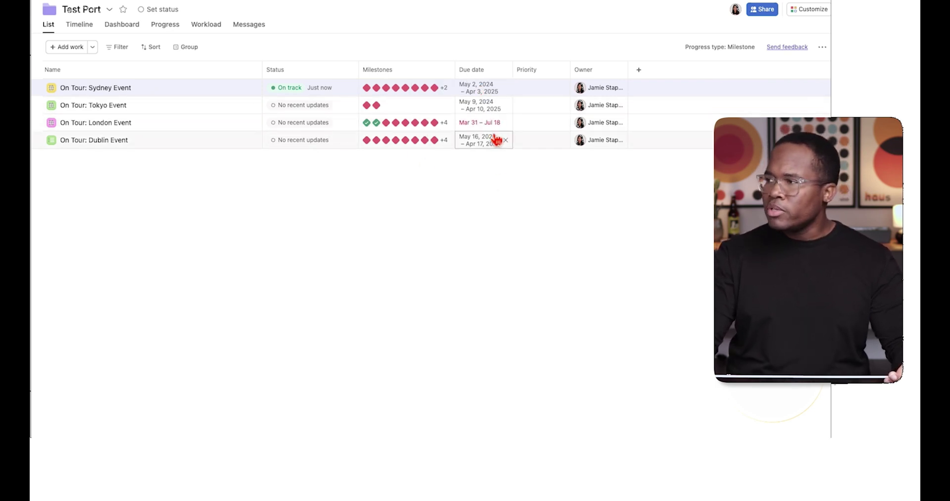
- Set the Priority of On Tour: Sydney Event to High and of On Tour: London Event to Medium
left_click(529, 92)
left_click(544, 120)
left_click(539, 122)
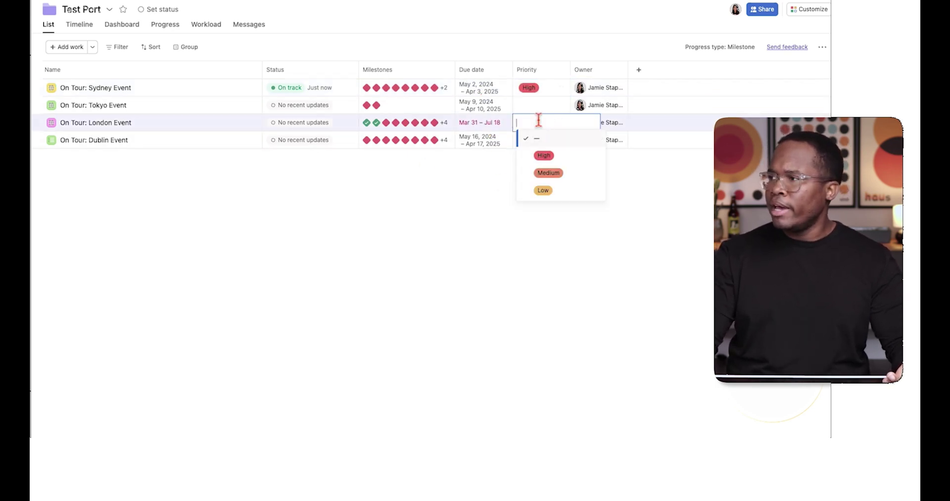
left_click(540, 173)
left_click(535, 142)
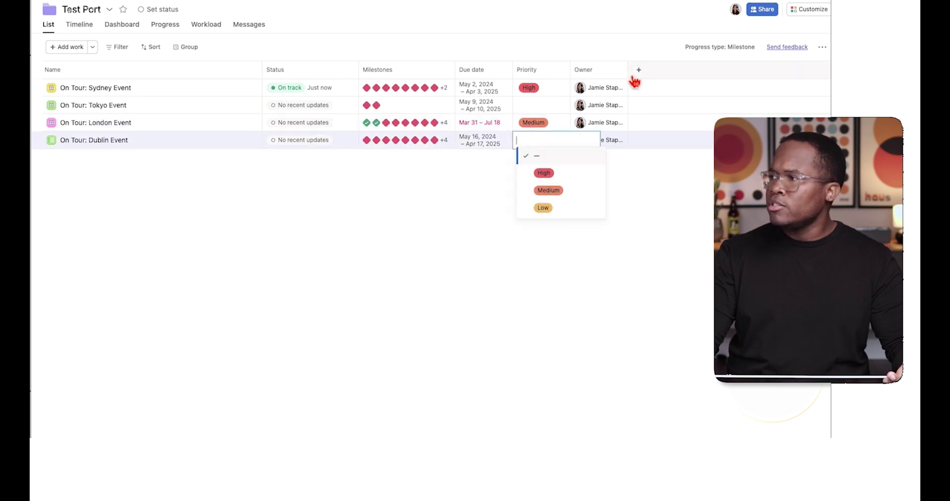
- Add a rollup field to the portfolio based on the projects' Cost field
left_click(639, 71)
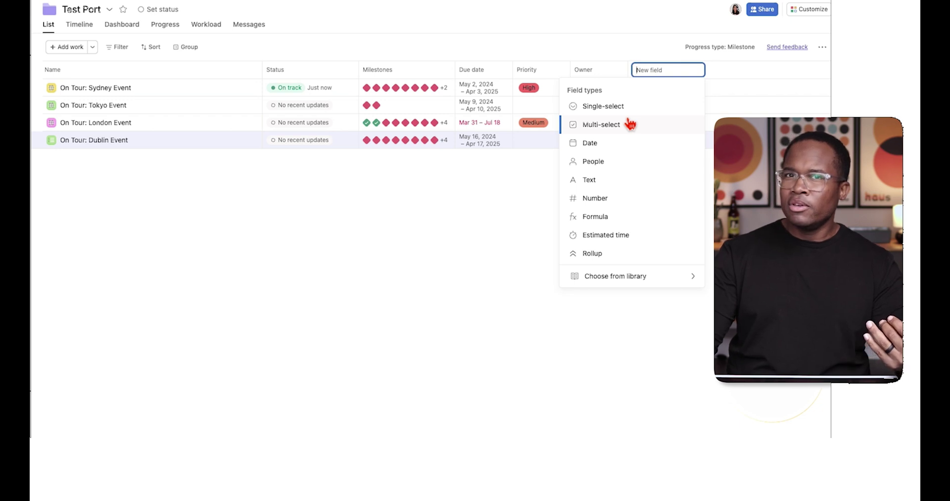
left_click(627, 258)
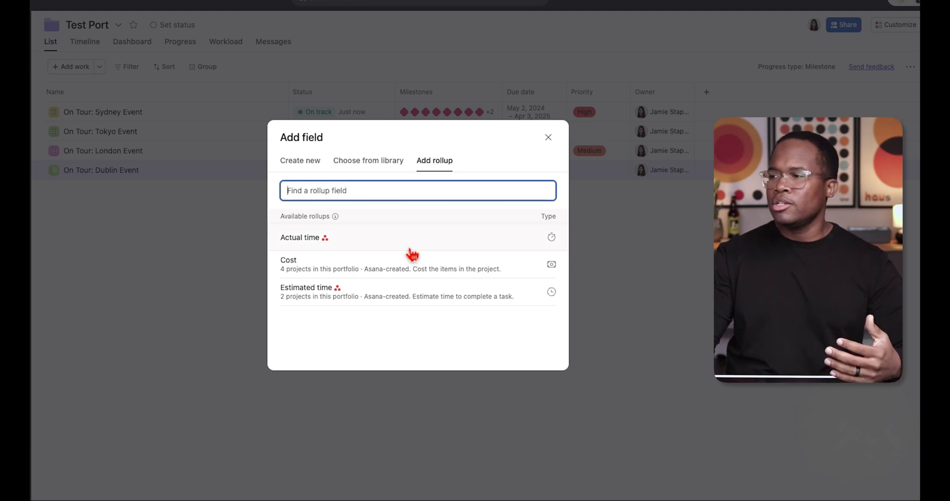
left_click(413, 269)
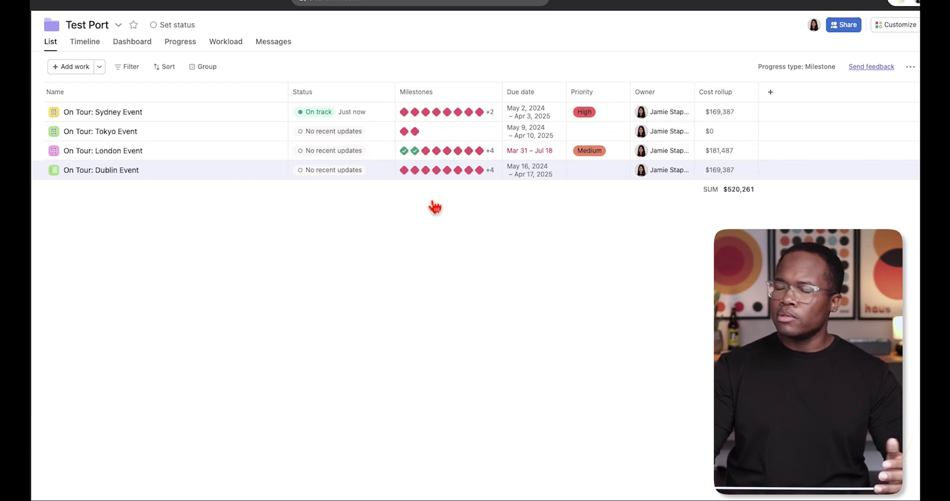
- Review the projects and milestones on the portfolio's timeline at the Weeks, Half-year and Years zoom levels
left_click(88, 43)
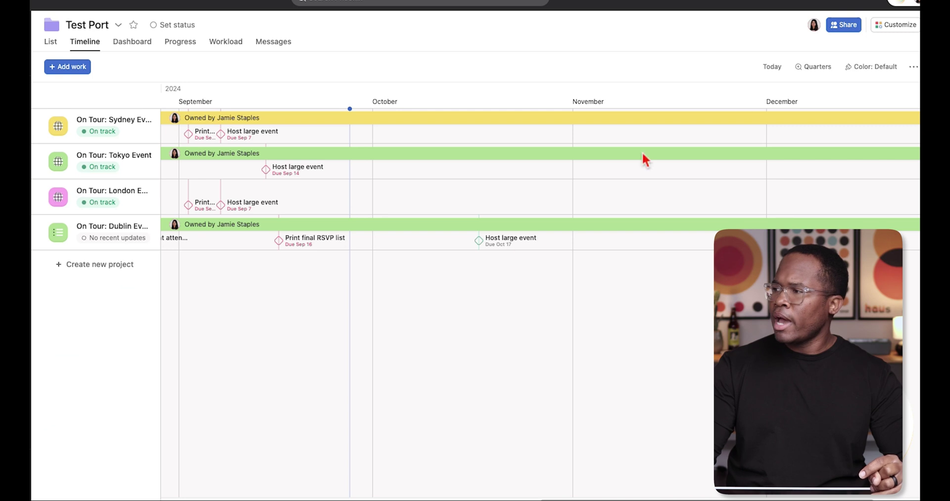
left_click(814, 67)
left_click(768, 108)
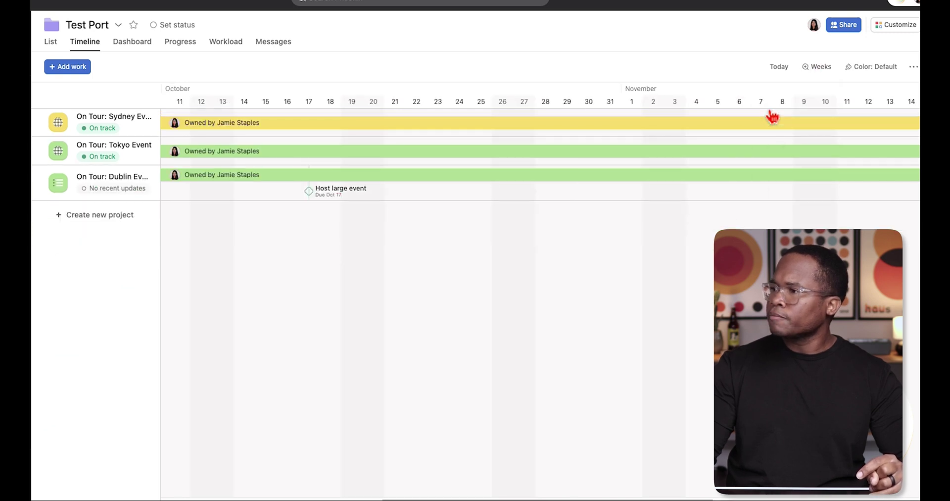
left_click(820, 68)
left_click(769, 169)
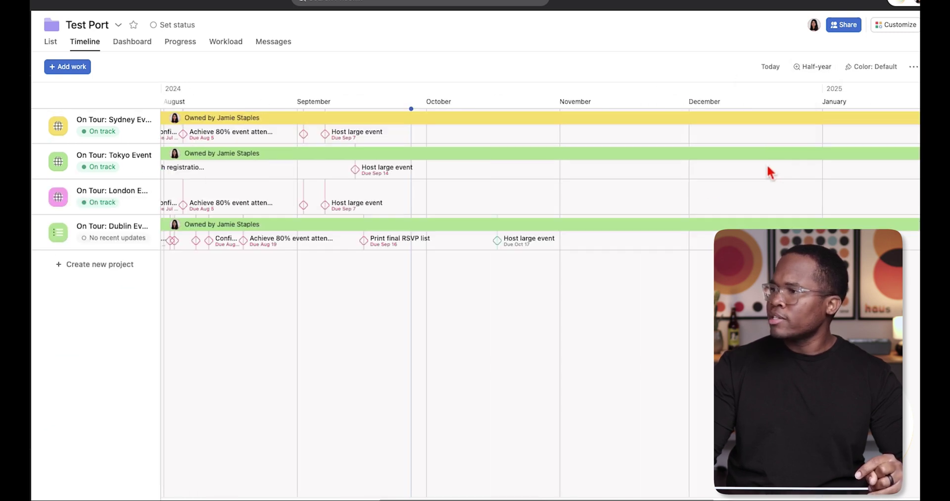
left_click(820, 69)
left_click(776, 190)
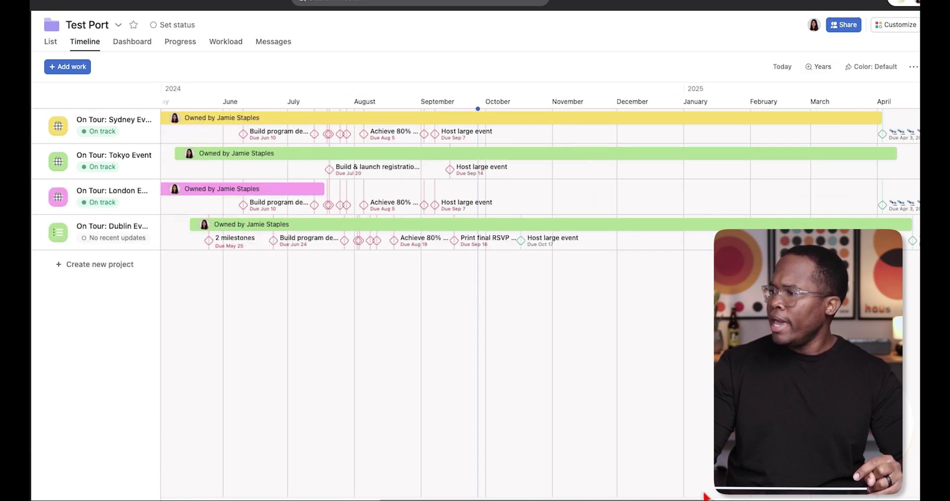
left_click_drag(700, 492, 752, 493)
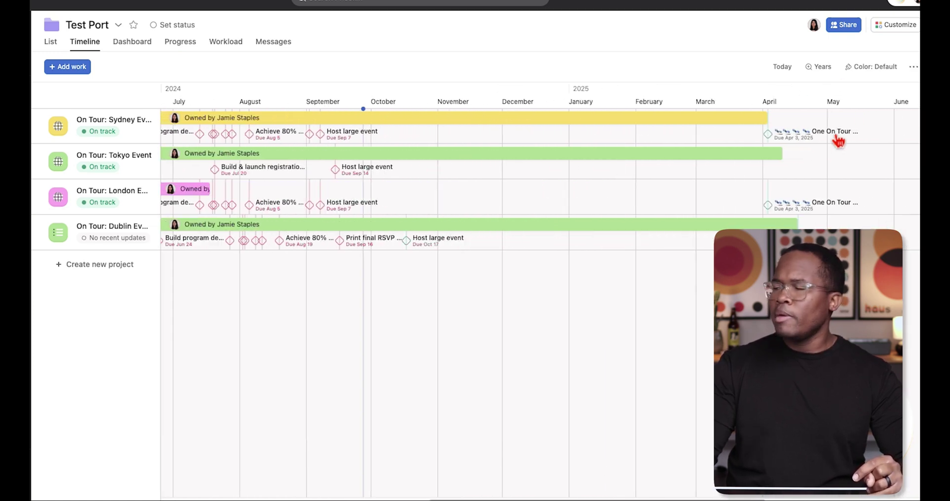
- Review the portfolio's dashboard charts and open its workload view
left_click(148, 47)
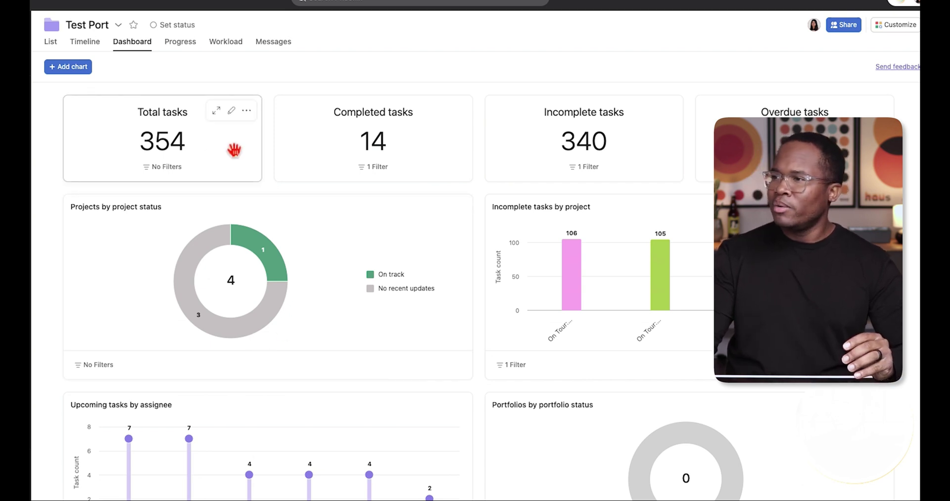
left_click(238, 50)
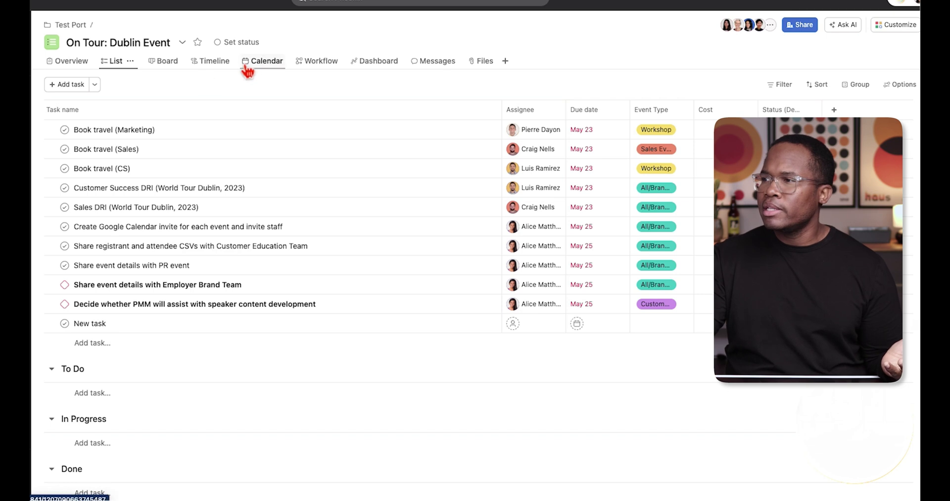
- Examine the On Tour: Dublin Event project's dashboard charts on task completion and compare them with its task list
left_click(371, 61)
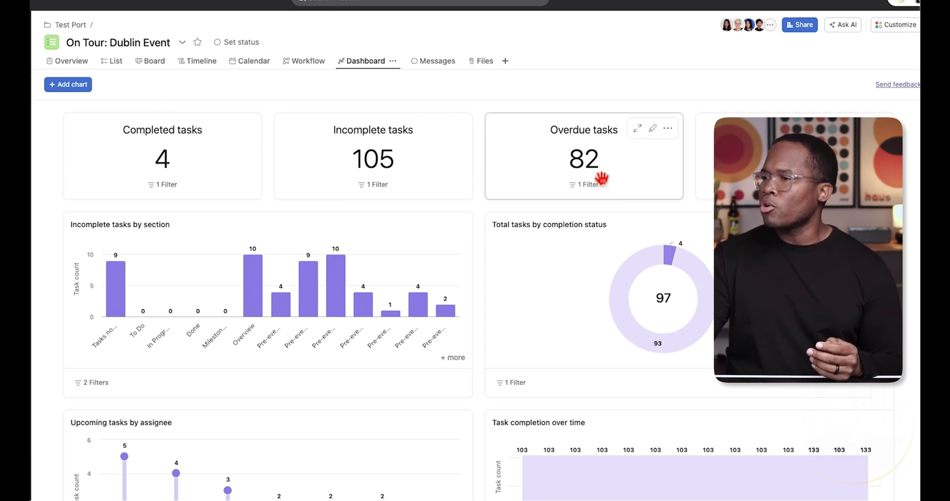
scroll(600, 178, "down", 4)
scroll(632, 183, "up", 4)
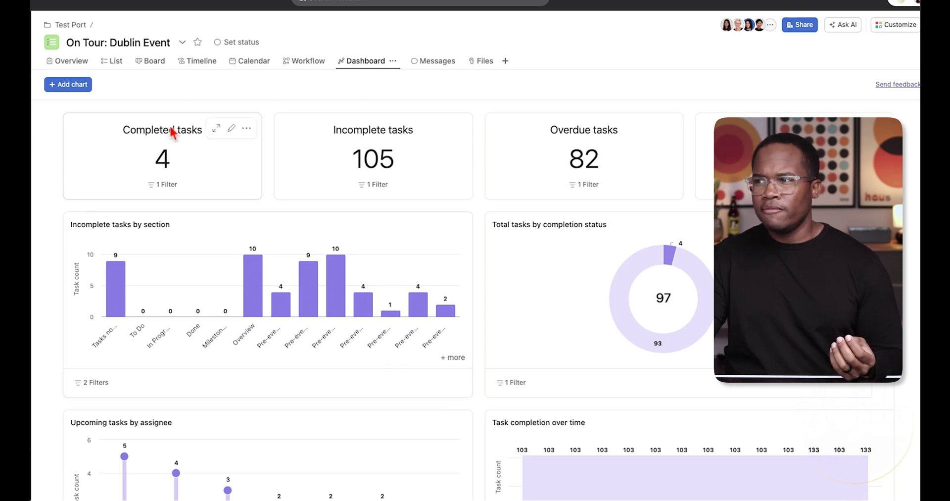
left_click(117, 61)
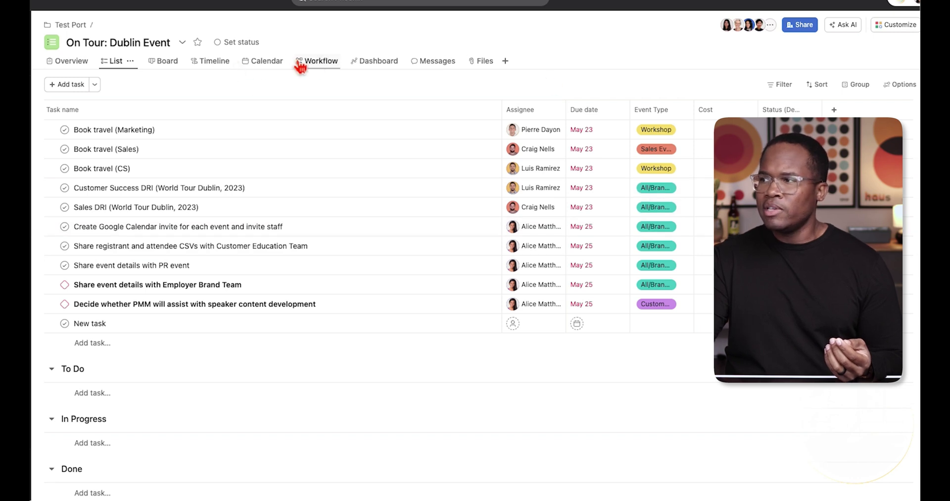
left_click(366, 61)
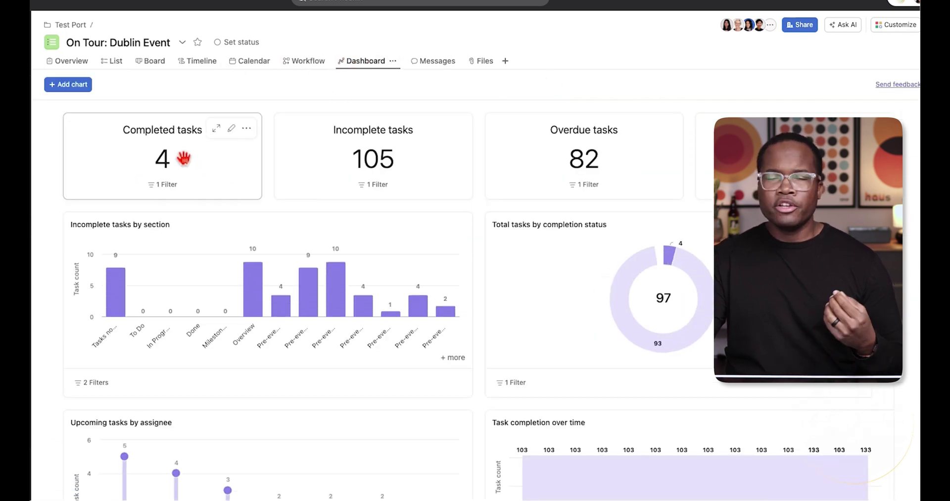
scroll(346, 307, "down", 3)
scroll(361, 380, "up", 3)
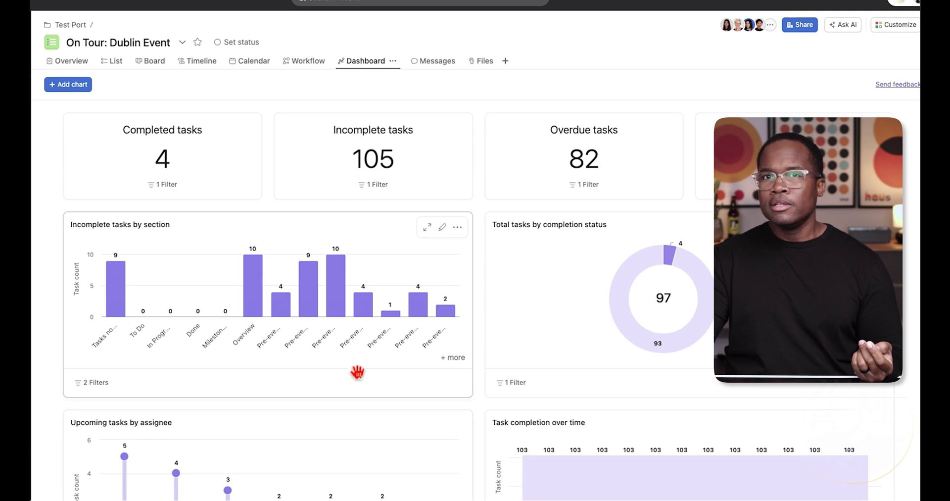
- Start a new chart of total tasks by event type for the project dashboard, try other chart styles, and choose Donut
left_click(80, 86)
left_click(532, 105)
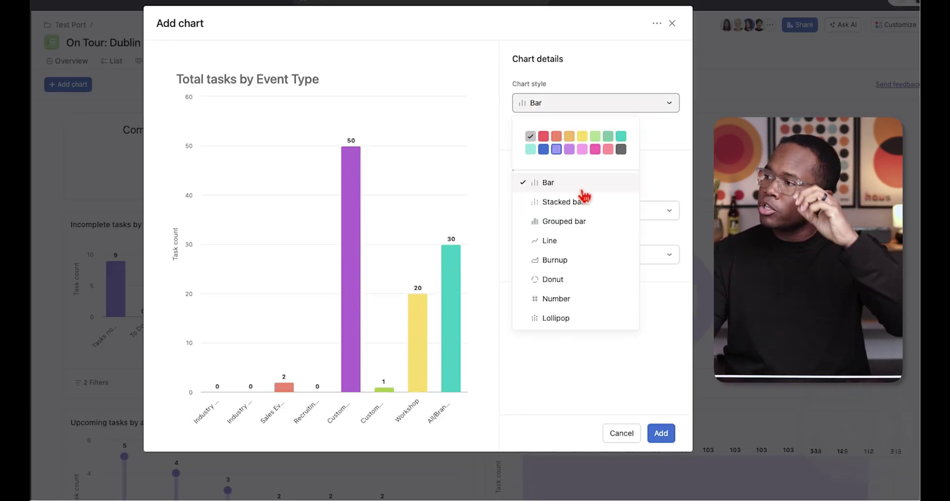
left_click(590, 222)
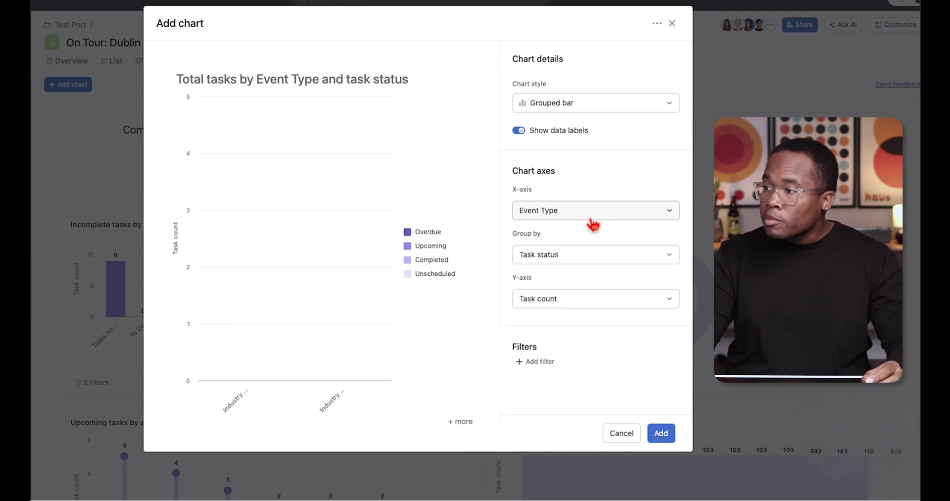
left_click(593, 102)
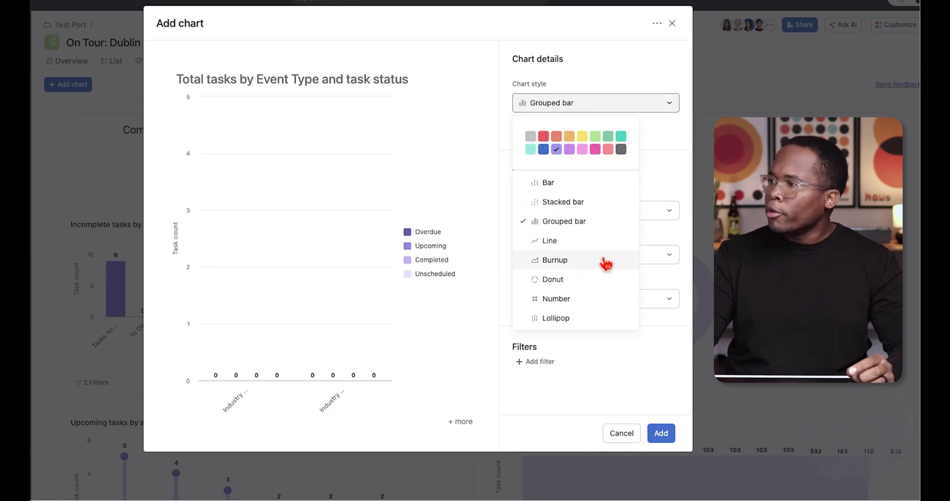
left_click(578, 187)
left_click(572, 99)
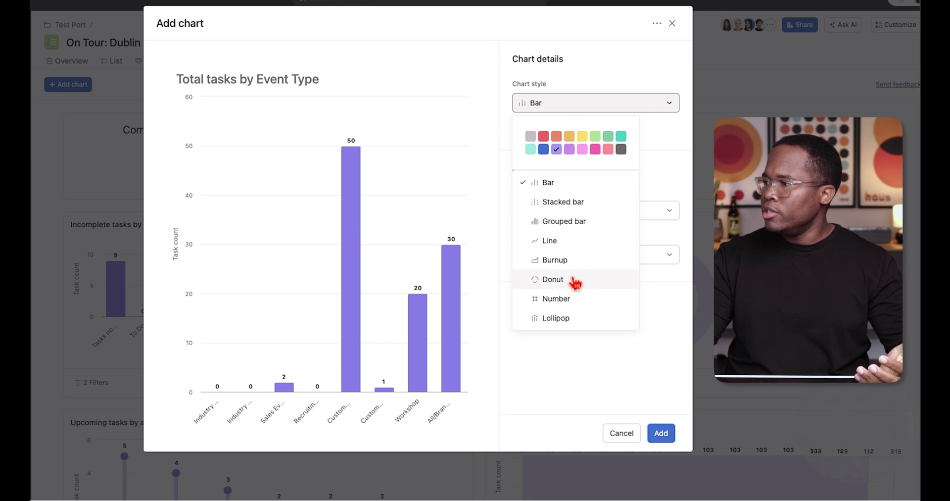
left_click(575, 280)
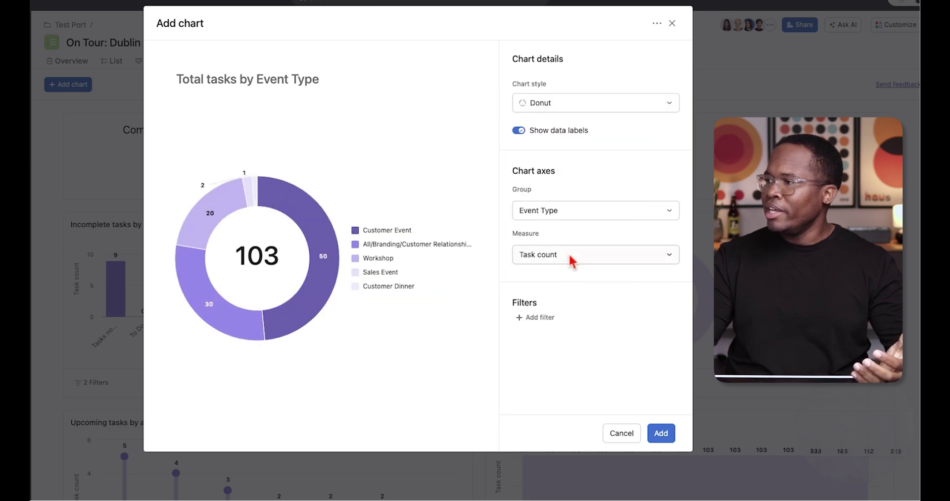
- Group the donut chart by the Event Type custom field, and check the measure options while keeping Task count
left_click(569, 210)
mouse_move(576, 284)
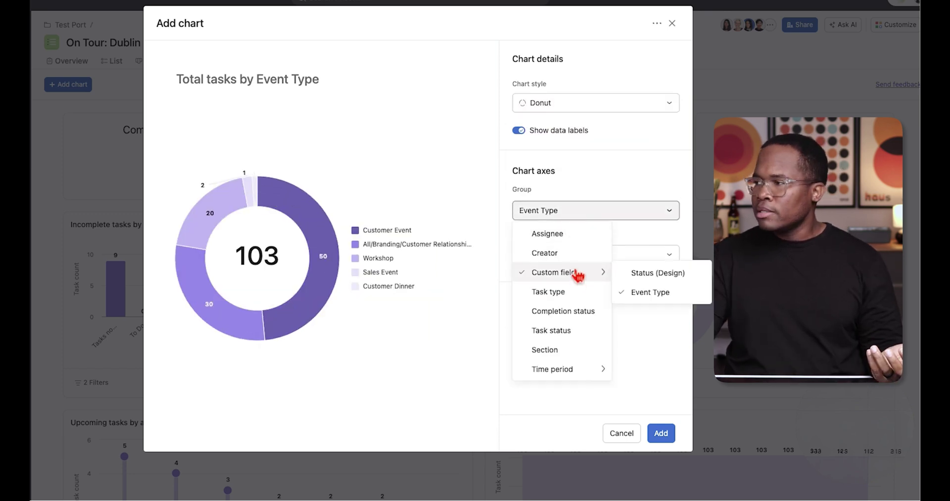
left_click(673, 297)
left_click(596, 256)
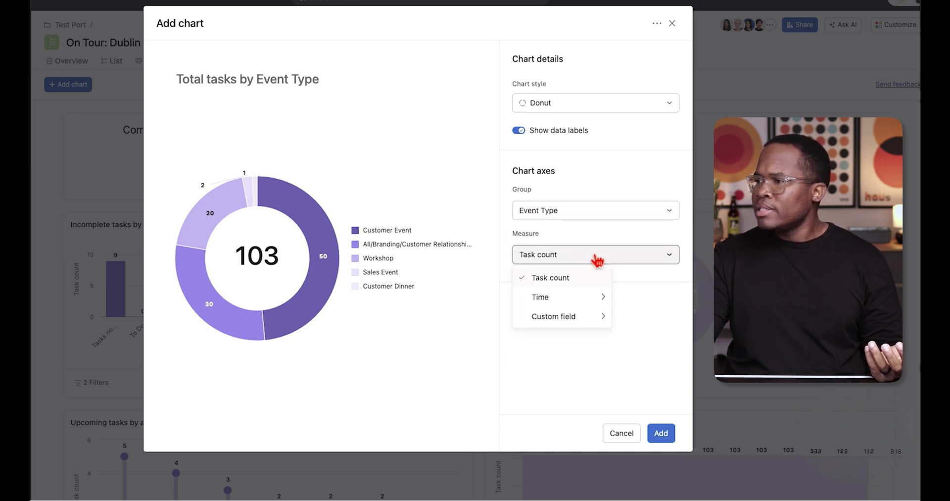
mouse_move(590, 320)
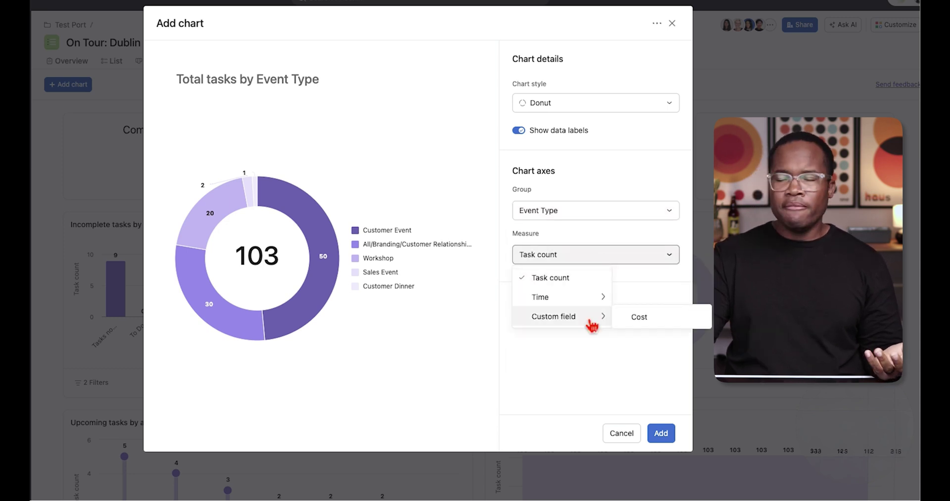
left_click(594, 371)
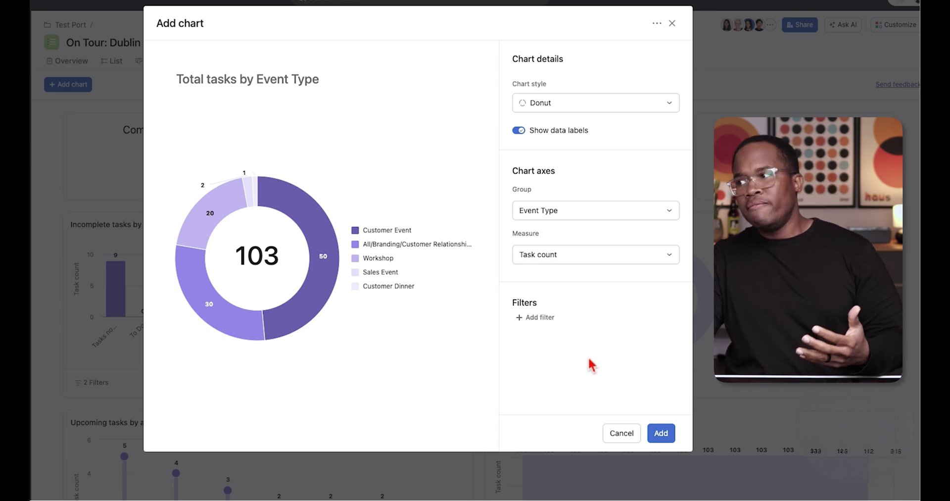
- Title the donut chart "Total Tasks by event type" and add it to the project dashboard
left_click(271, 81)
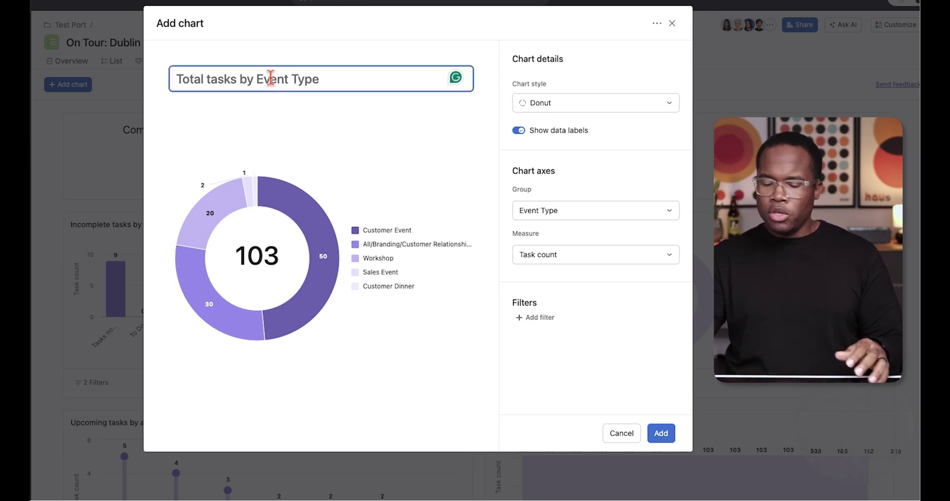
key("Home")
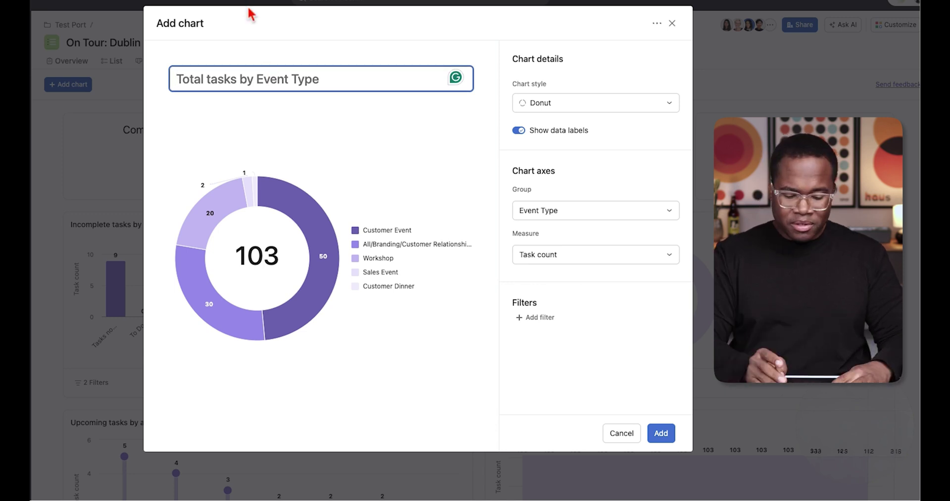
key("ctrl+a")
type("Total Tasks by event type")
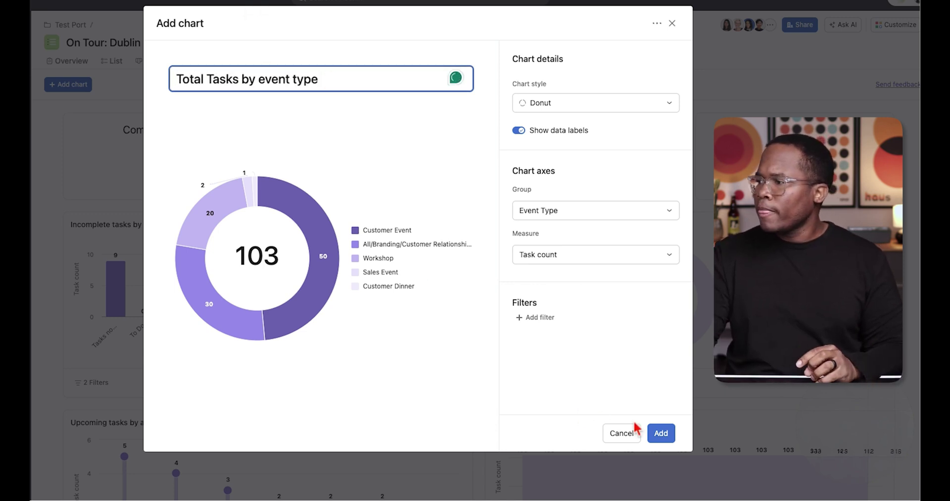
left_click(666, 438)
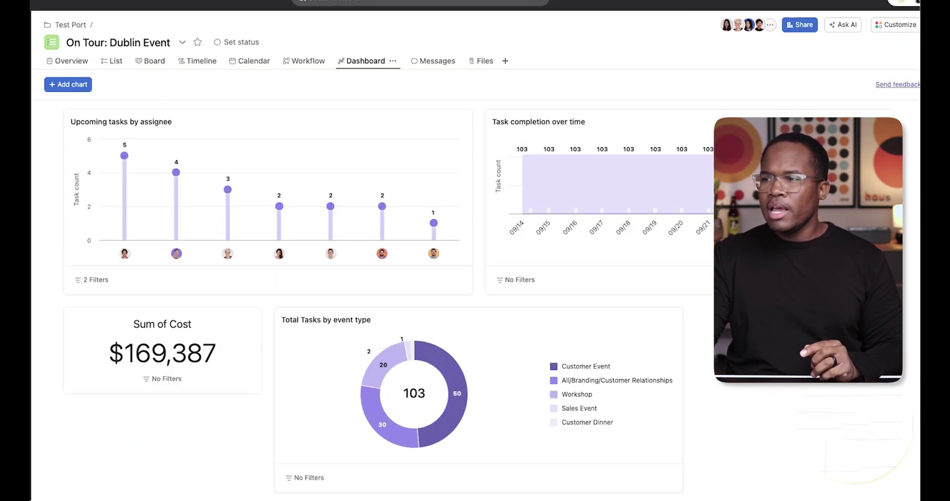
- Create a new dashboard in Reporting
mouse_move(31, 235)
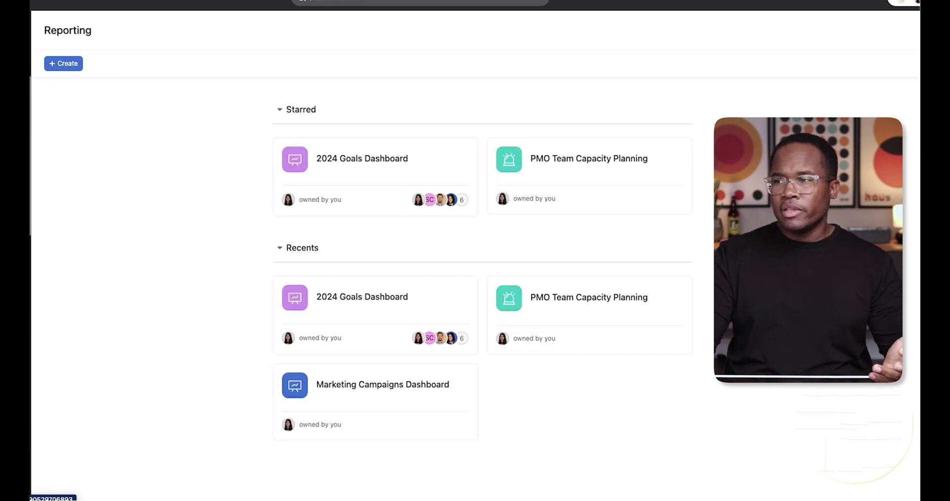
left_click(60, 67)
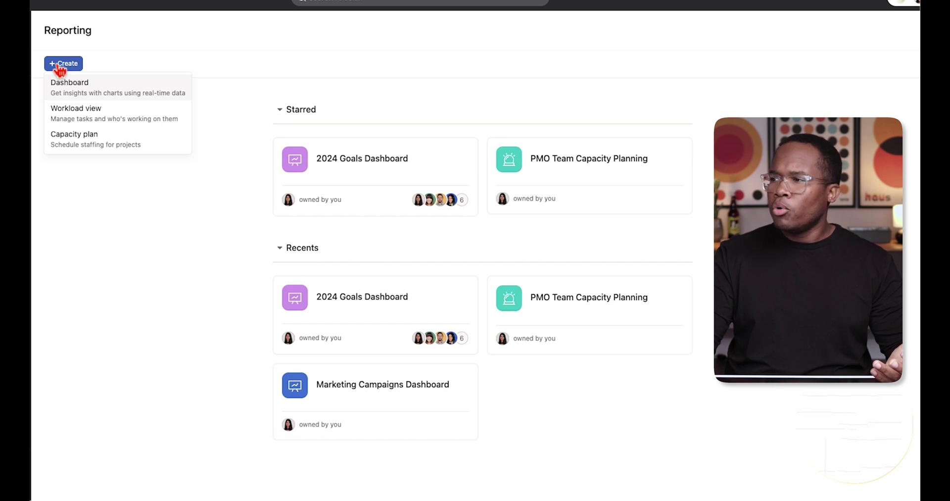
left_click(133, 90)
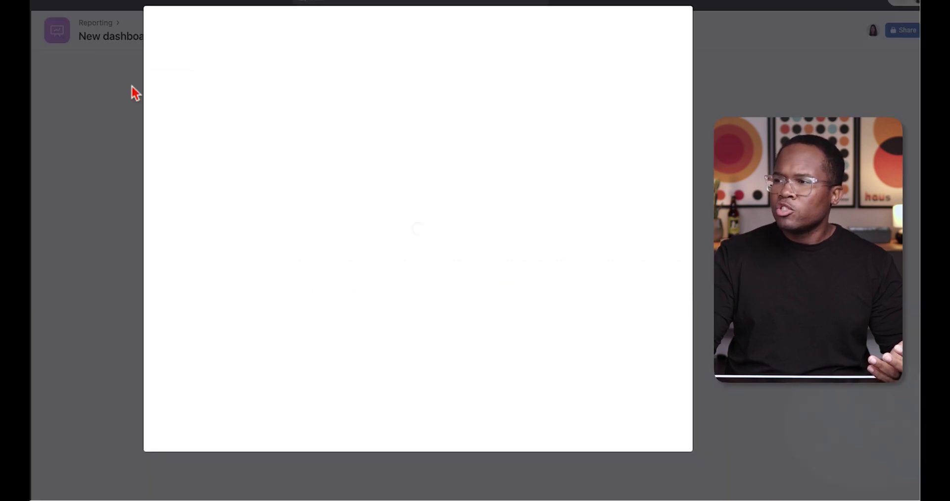
- Start a custom bar chart of tasks by assignee and include only tasks from the Marketing team
left_click(339, 134)
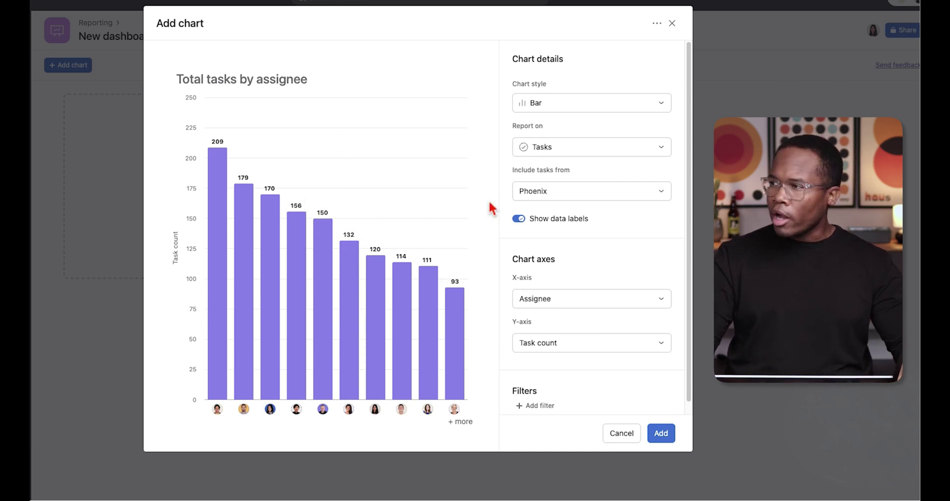
left_click(590, 197)
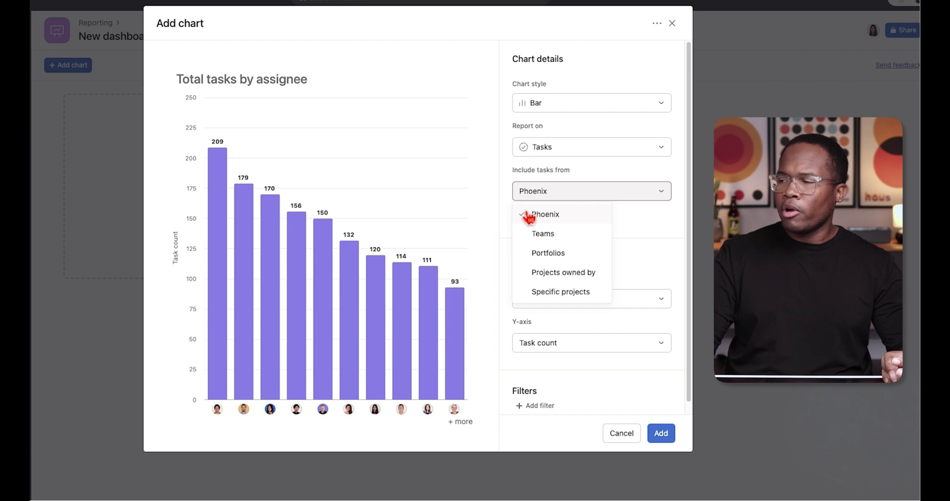
left_click(562, 233)
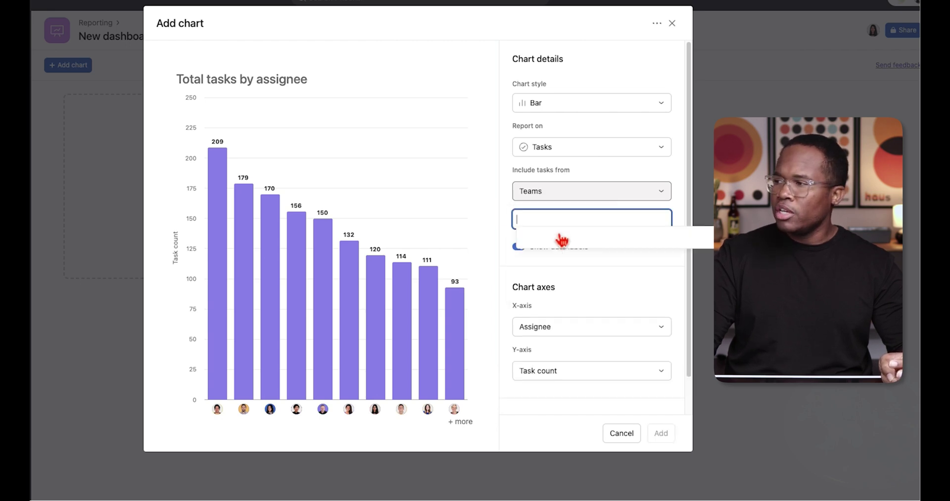
left_click(591, 280)
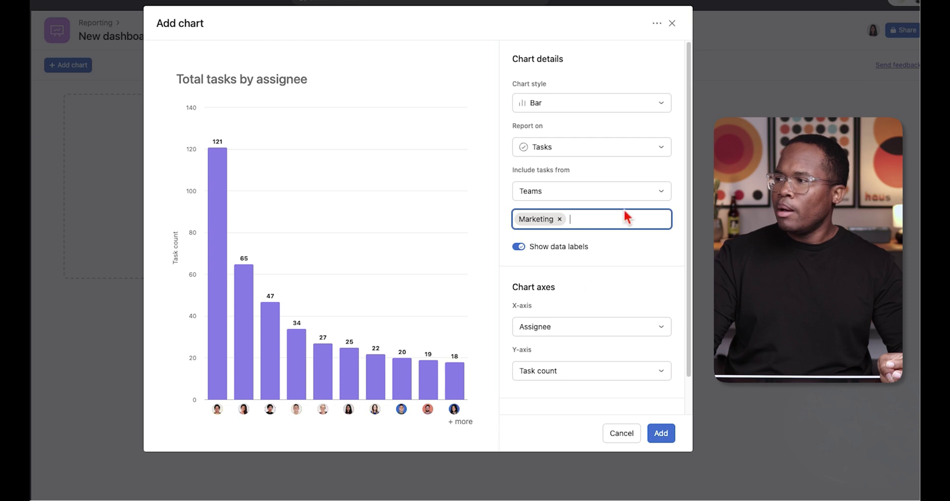
- Switch the custom chart's task source to portfolios, choose Test Port, and inspect the assignee bars
left_click(614, 192)
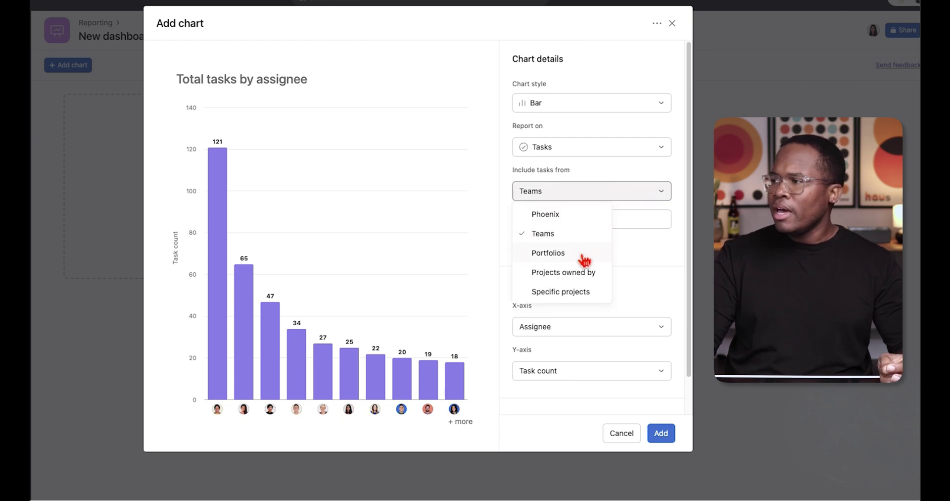
left_click(584, 257)
left_click(569, 217)
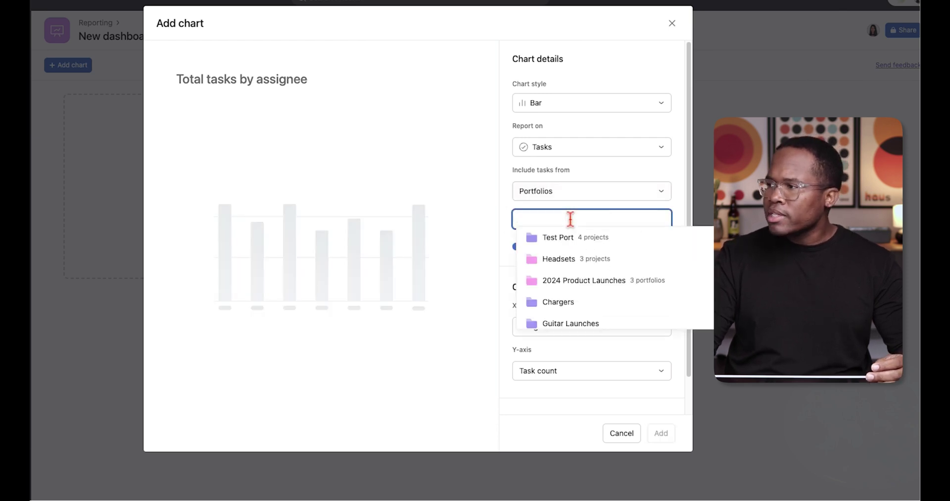
left_click(588, 243)
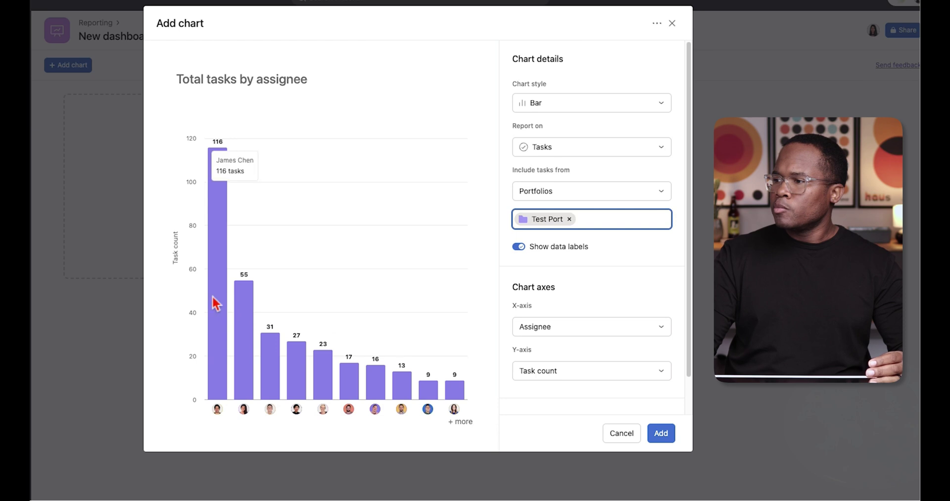
mouse_move(221, 216)
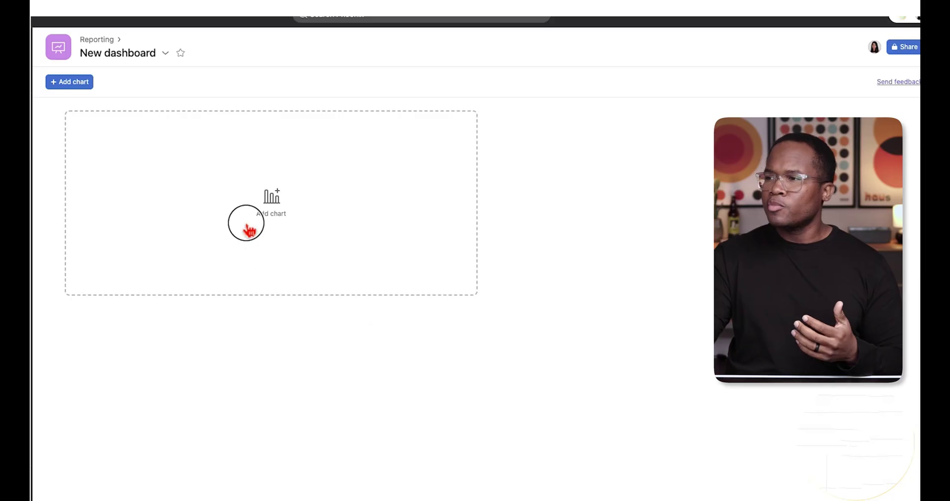
- Add the recommended Incomplete tasks by project and Projects by status charts to the new dashboard
left_click(247, 229)
left_click(445, 171)
left_click(662, 450)
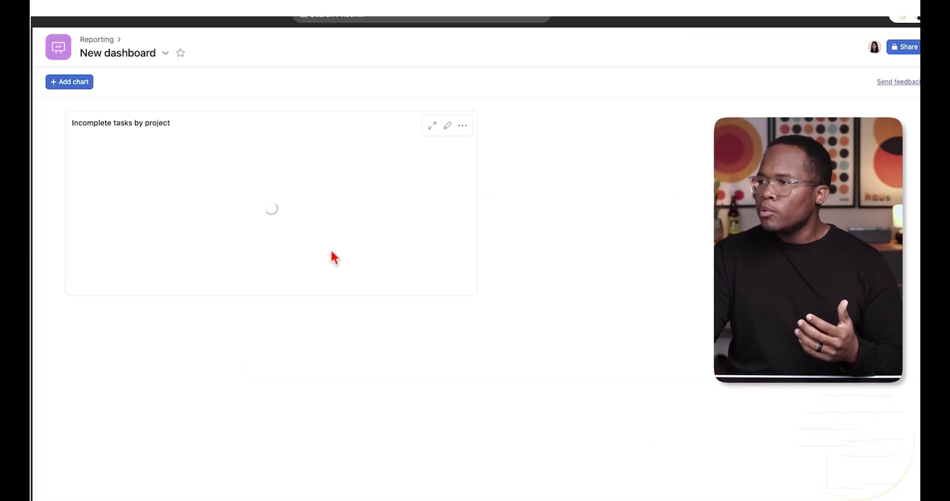
left_click(79, 85)
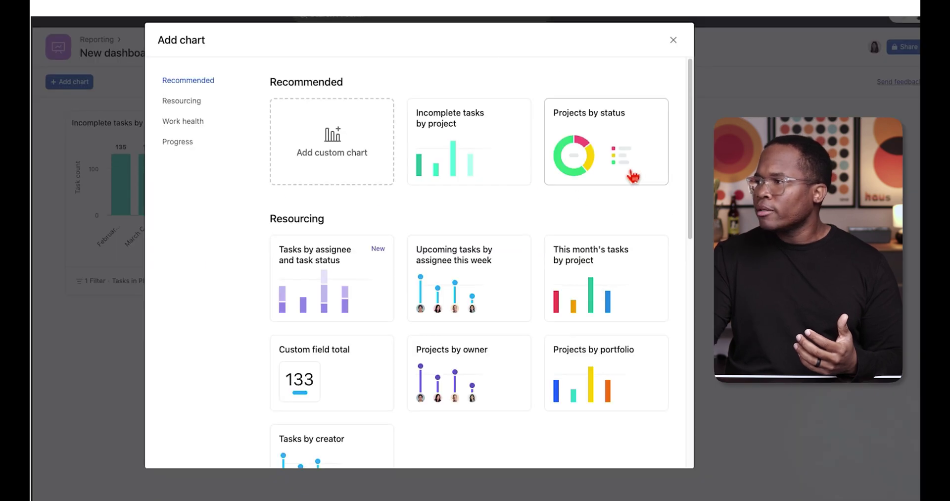
left_click(630, 174)
left_click(662, 450)
- Add the Upcoming tasks by assignee this week chart and a custom field total summing Difference b/w Estimated Time & Actual Time
left_click(78, 87)
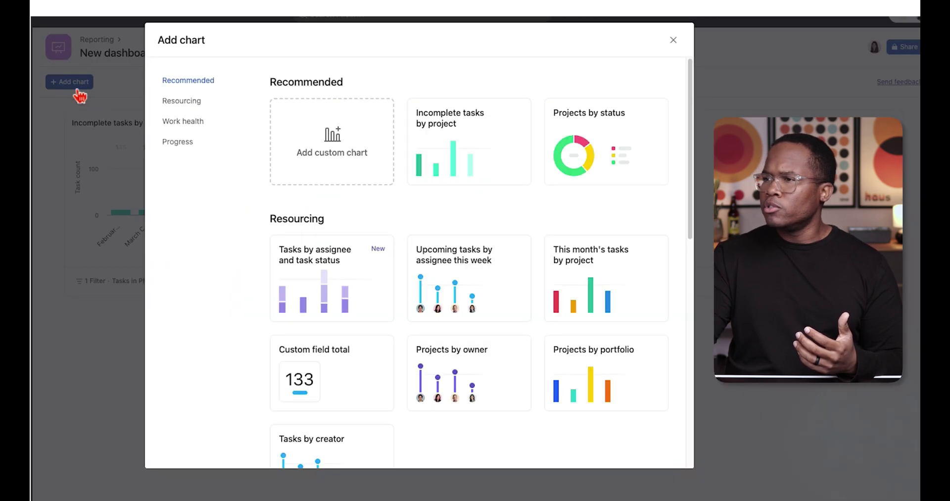
left_click(424, 290)
left_click(662, 450)
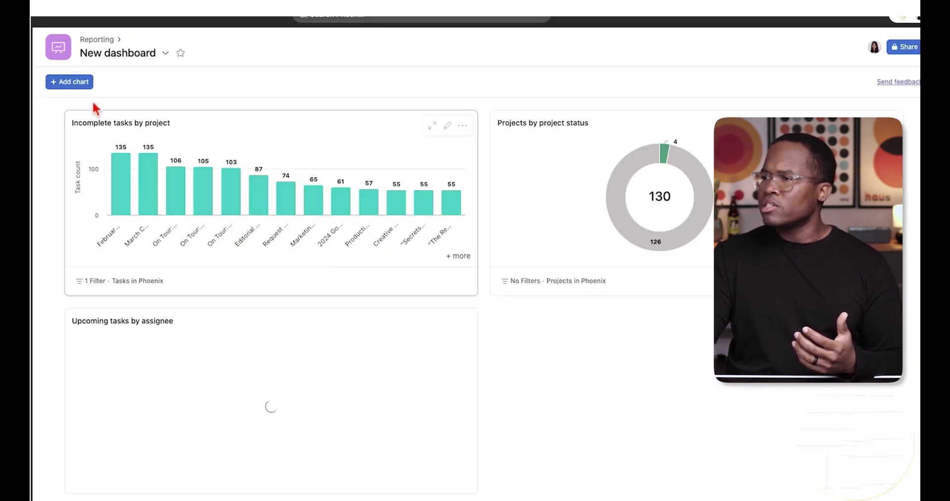
left_click(79, 83)
left_click(354, 383)
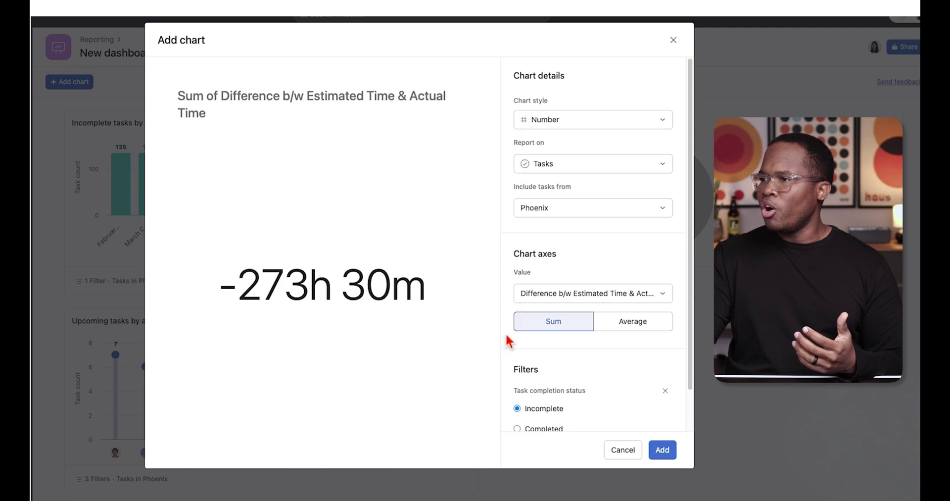
left_click(661, 450)
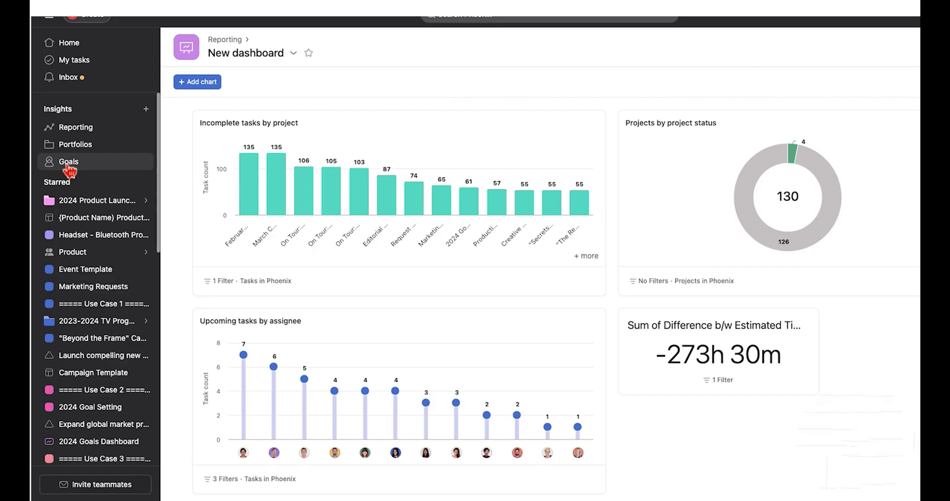
- Review the Phoenix company goals and the personal goals list, and return to the company goals
left_click(72, 159)
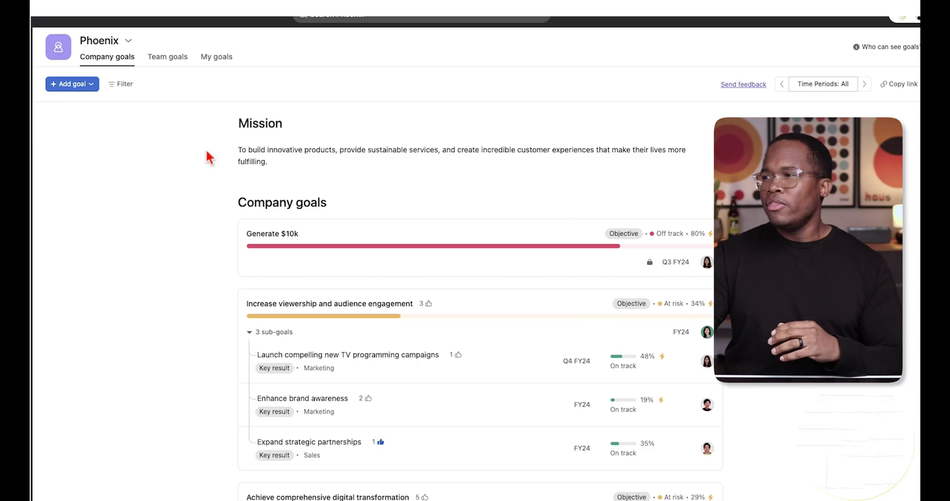
left_click(213, 58)
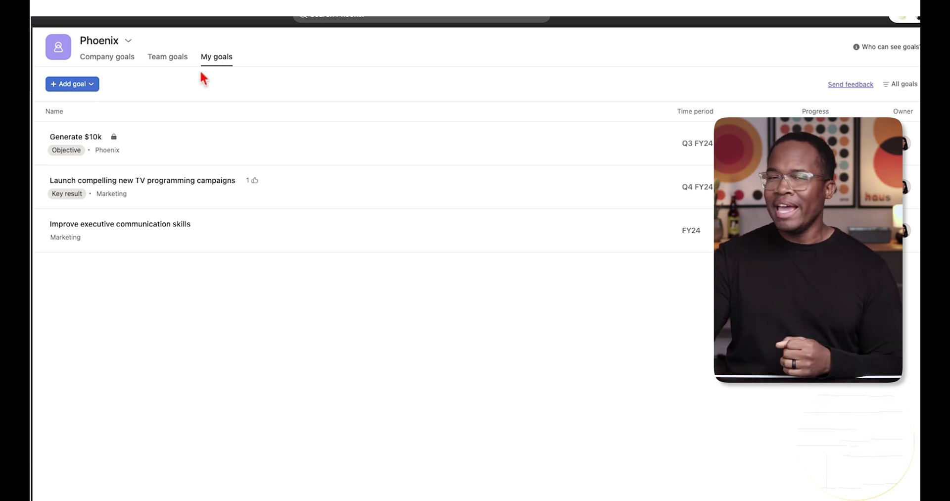
left_click(127, 58)
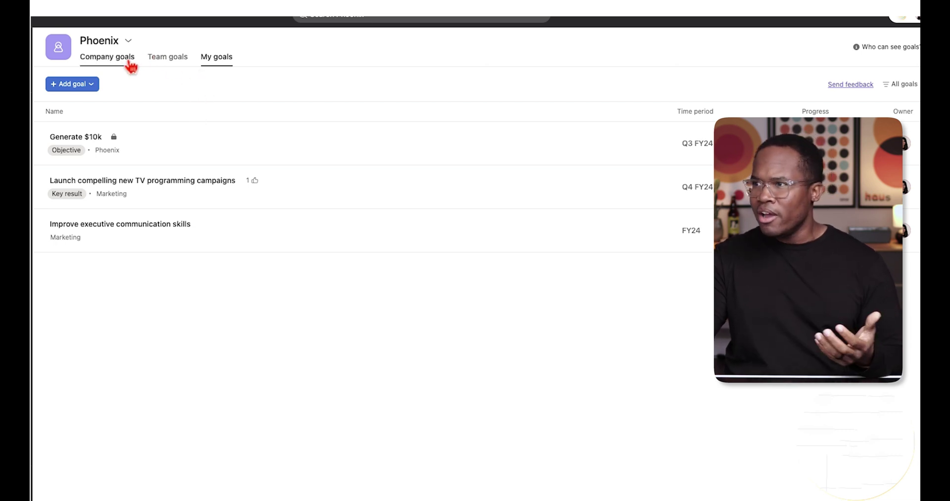
- Start a new company goal from the Objective template and title it "Make more money this Quarter"
left_click(71, 85)
mouse_move(117, 148)
left_click(285, 153)
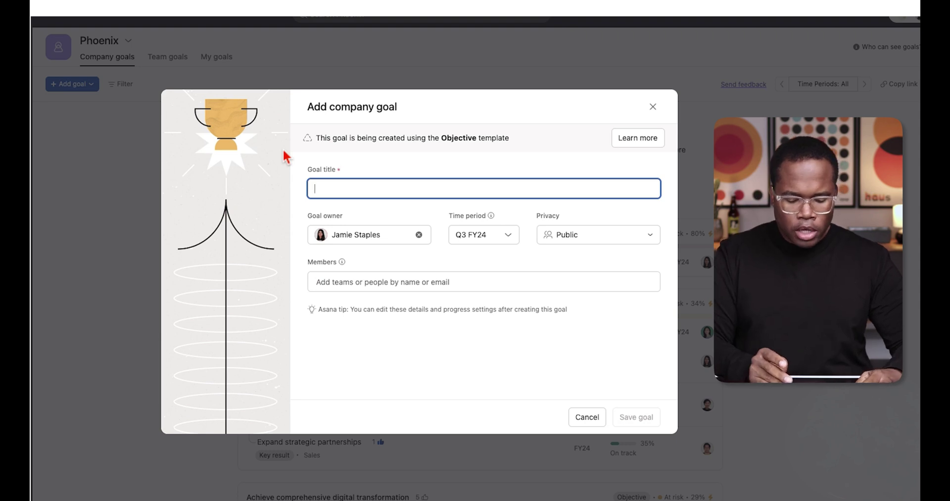
type("Make more money ")
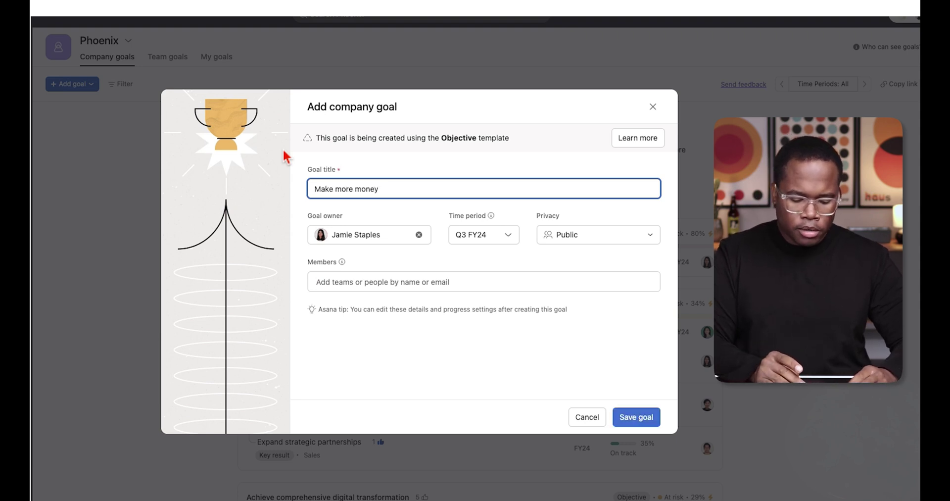
type("this")
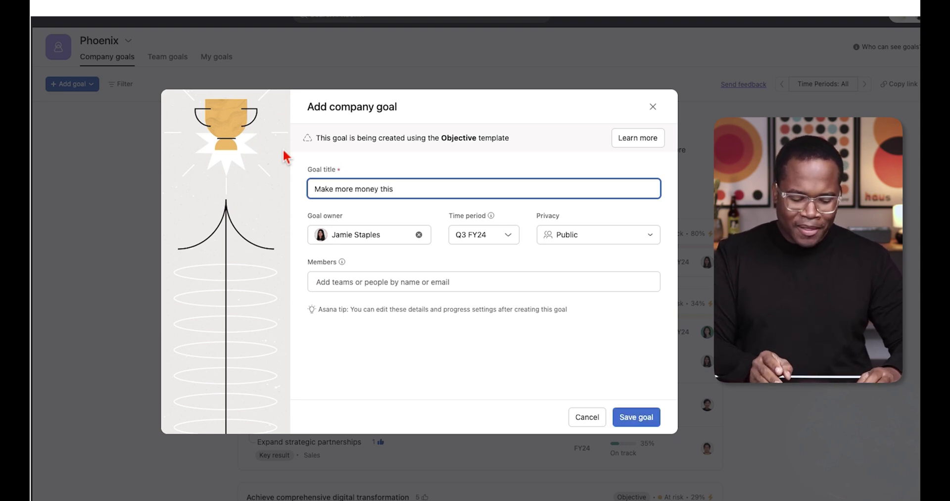
type(" Quarter")
- Set the new company goal's time period to Q4 FY24
left_click(501, 237)
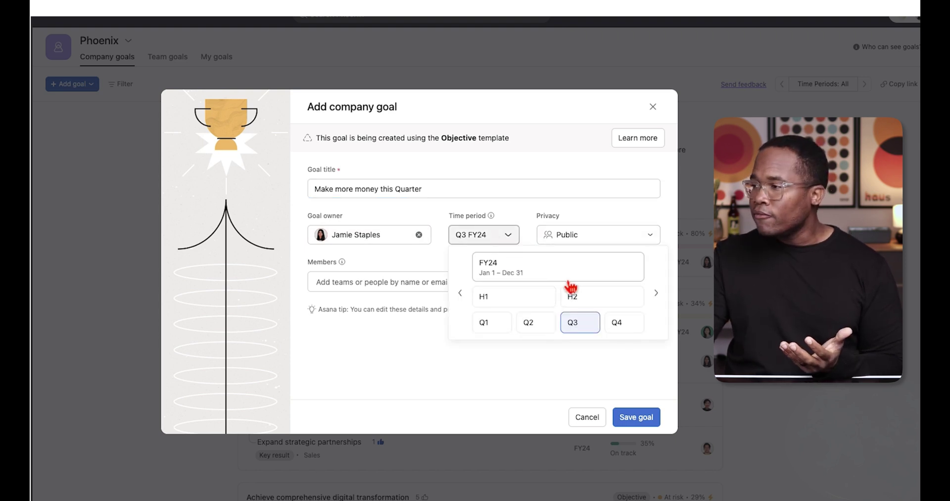
left_click(568, 279)
left_click(498, 237)
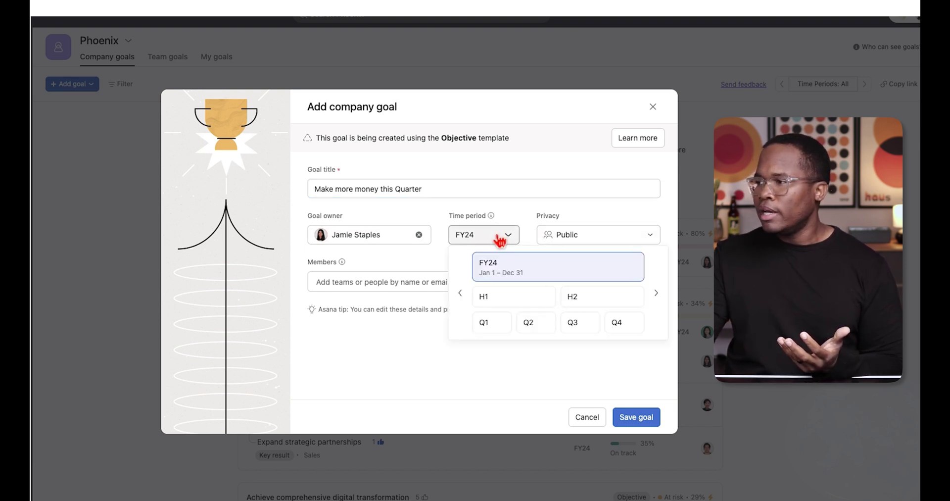
left_click(613, 326)
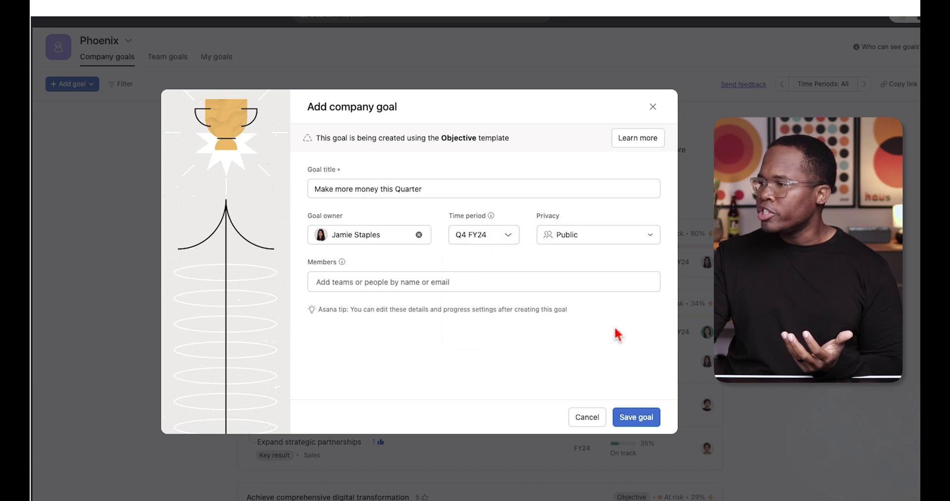
left_click(484, 242)
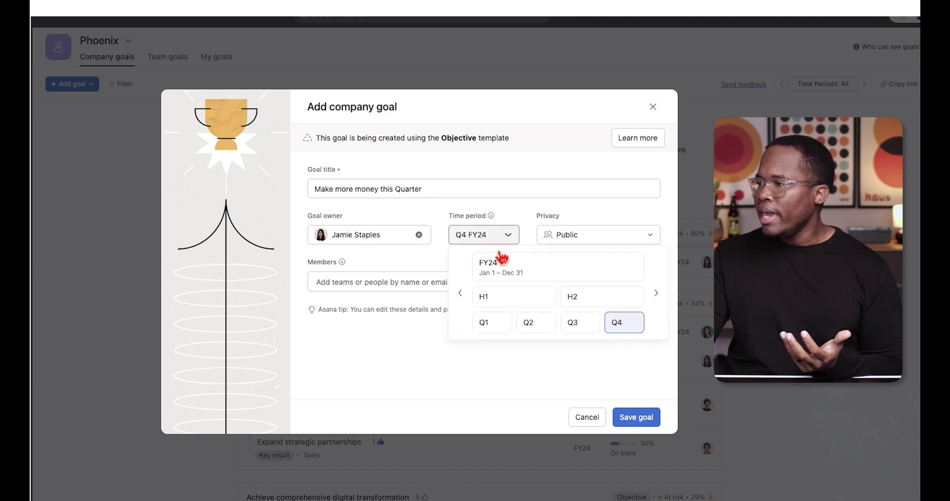
left_click(611, 326)
- Add two suggested people as members of the company goal and save the goal
left_click(483, 282)
left_click(406, 333)
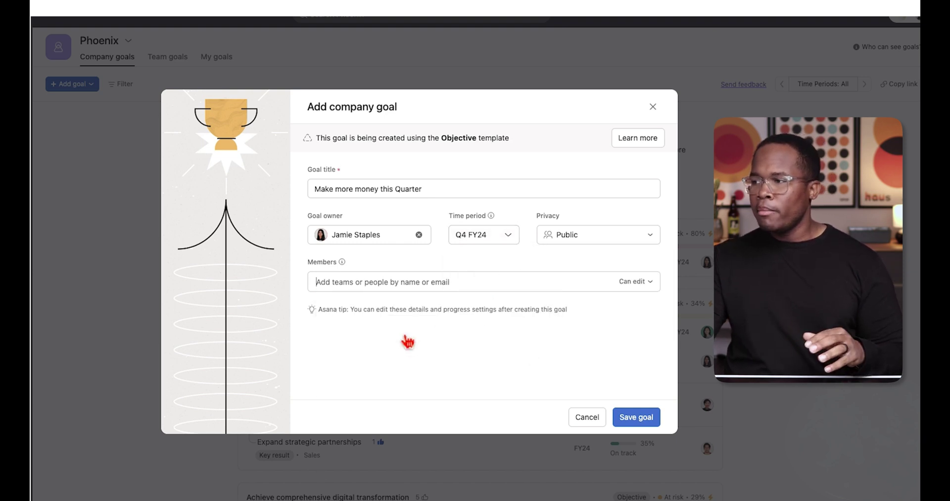
left_click(441, 286)
left_click(451, 334)
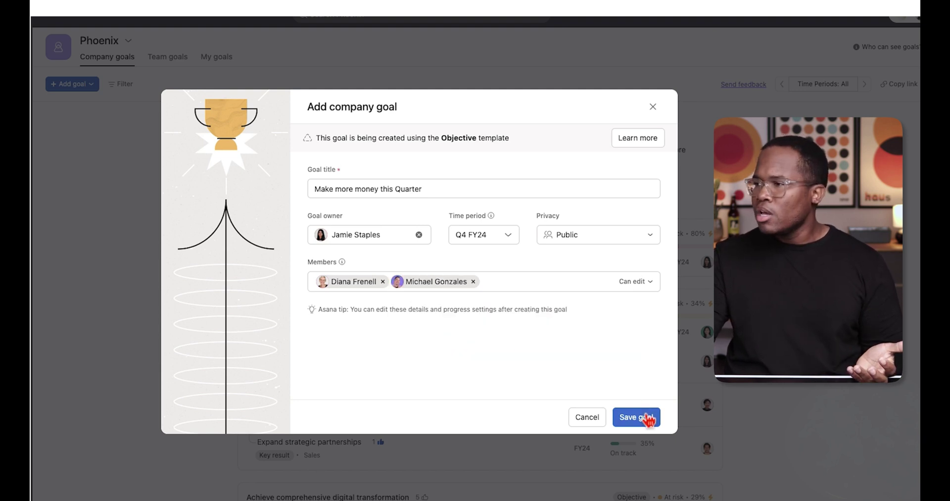
left_click(648, 418)
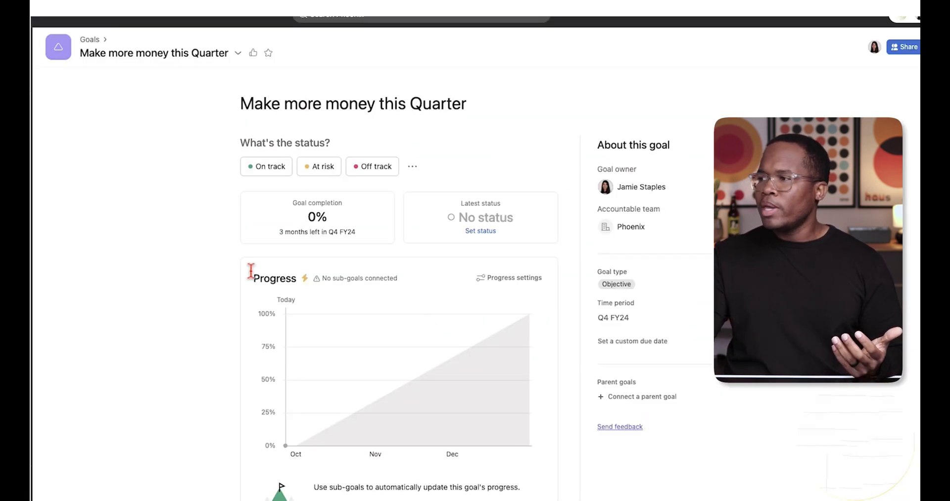
- Create and save a new connected sub-goal titled "Sub goal" under the Make more money this Quarter goal
scroll(252, 273, "down", 2)
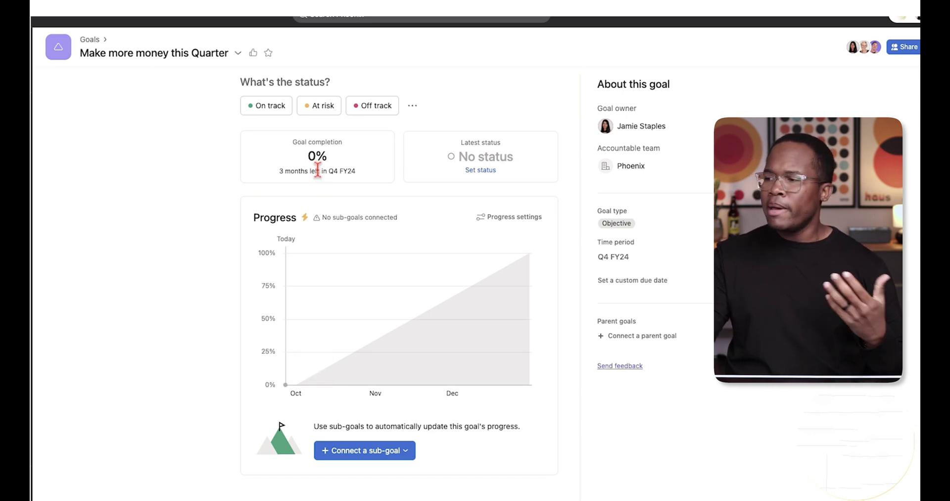
scroll(397, 412, "down", 5)
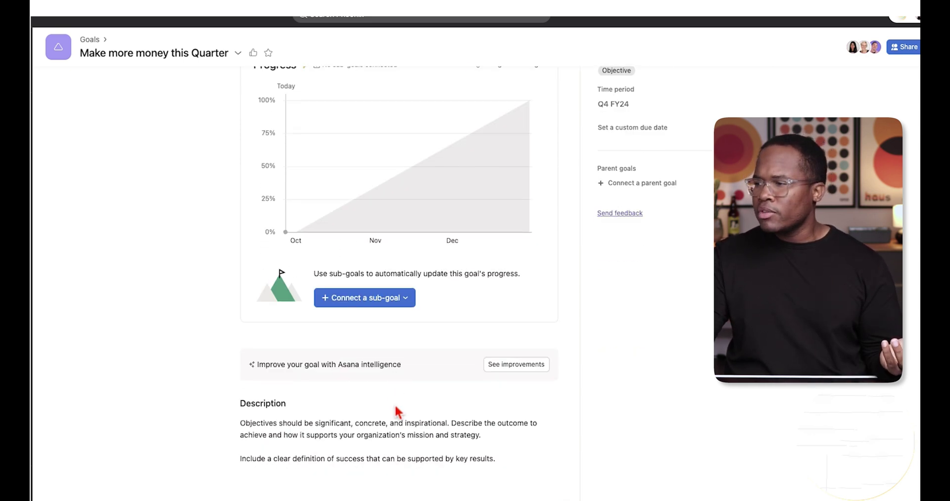
left_click(367, 300)
mouse_move(379, 341)
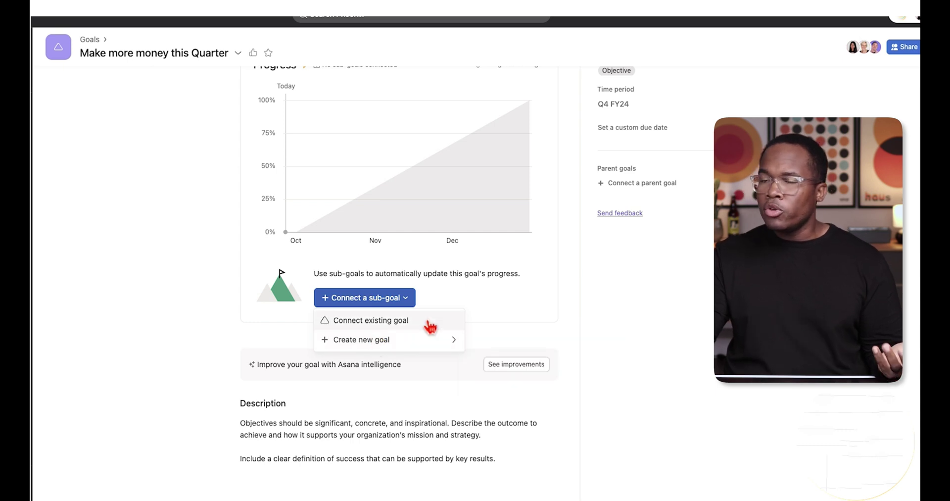
mouse_move(430, 340)
left_click(494, 346)
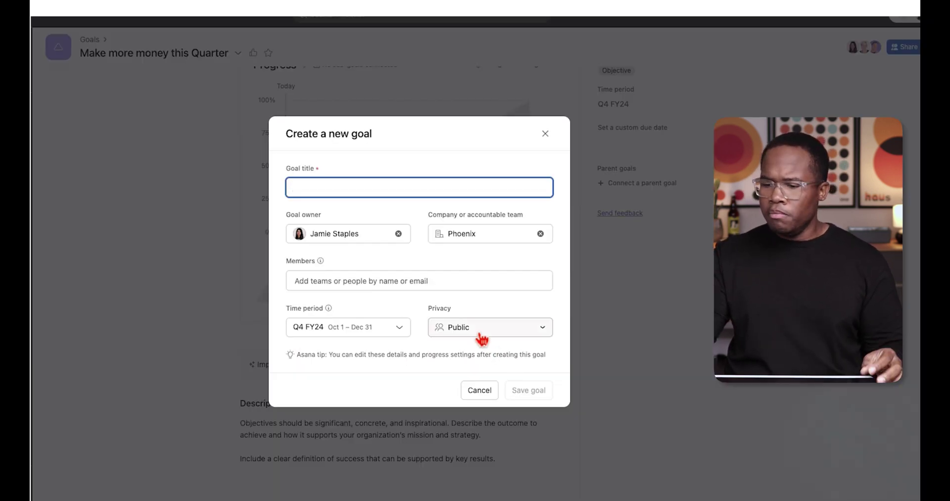
type("Sub goal")
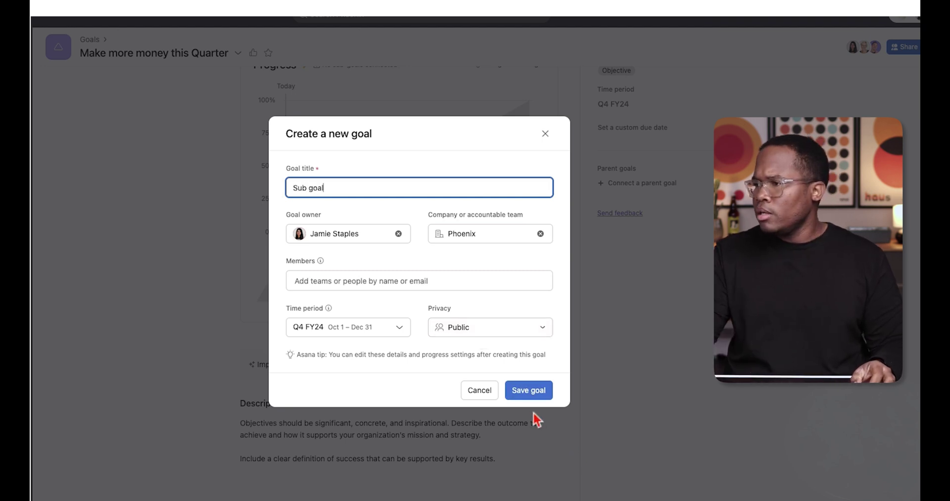
left_click(529, 391)
left_click(396, 374)
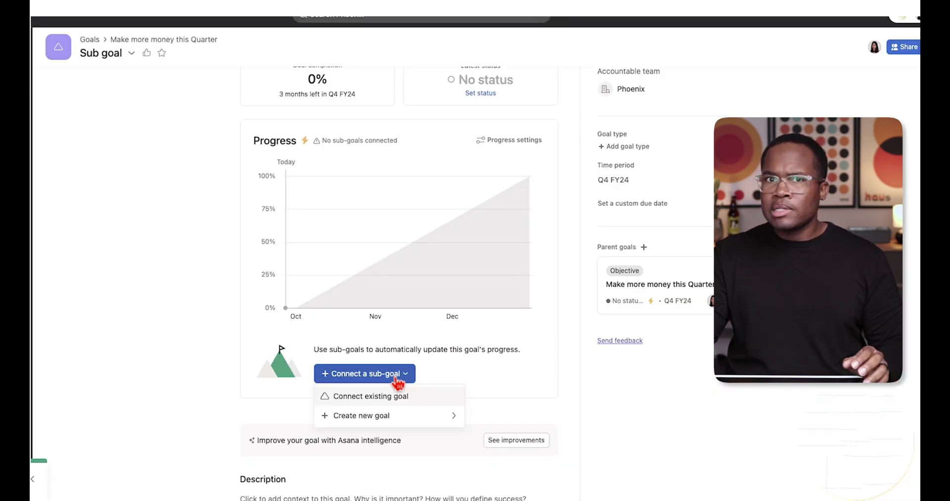
left_click(593, 393)
scroll(604, 390, "up", 5)
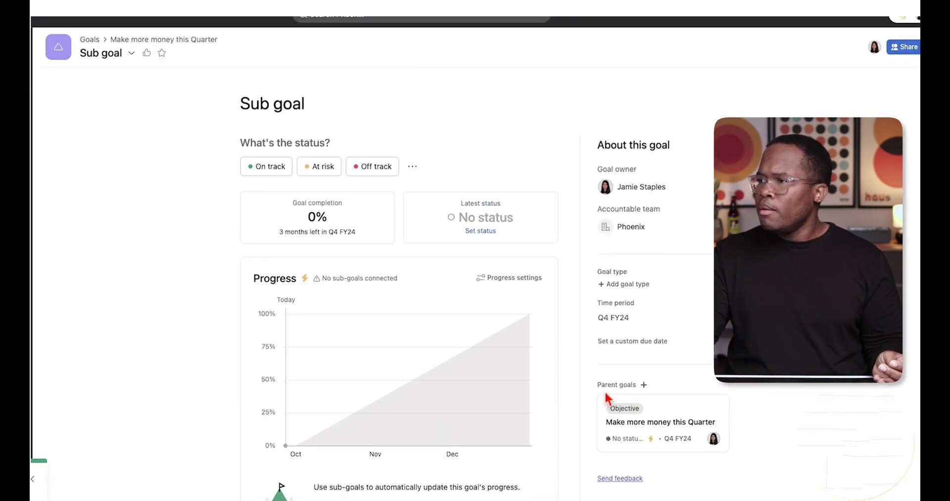
left_click(413, 167)
- Review the Subgoals, Projects, Tasks and Manual progress sources in the sub-goal's progress settings, and leave without saving
left_click(132, 55)
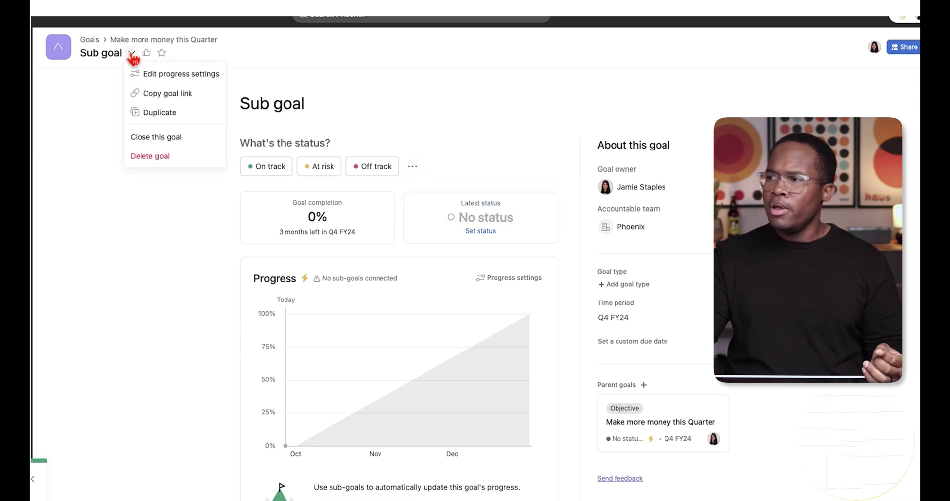
left_click(137, 72)
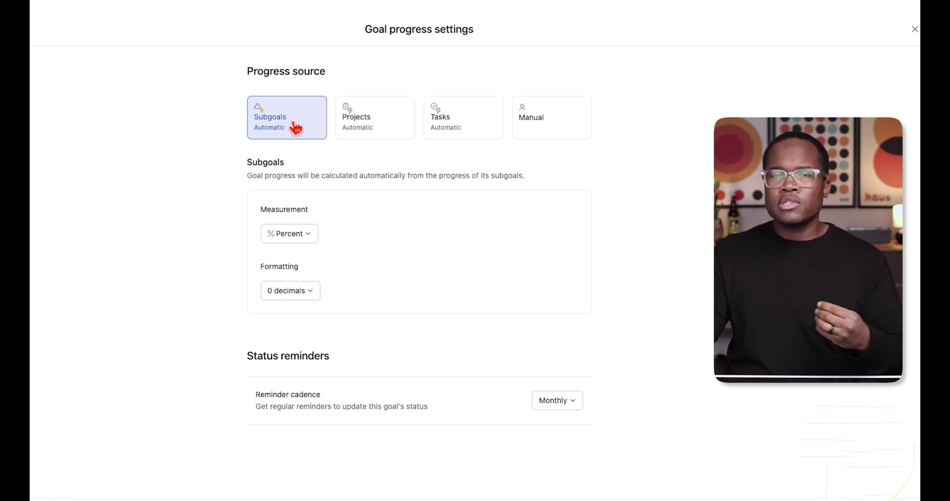
left_click(374, 126)
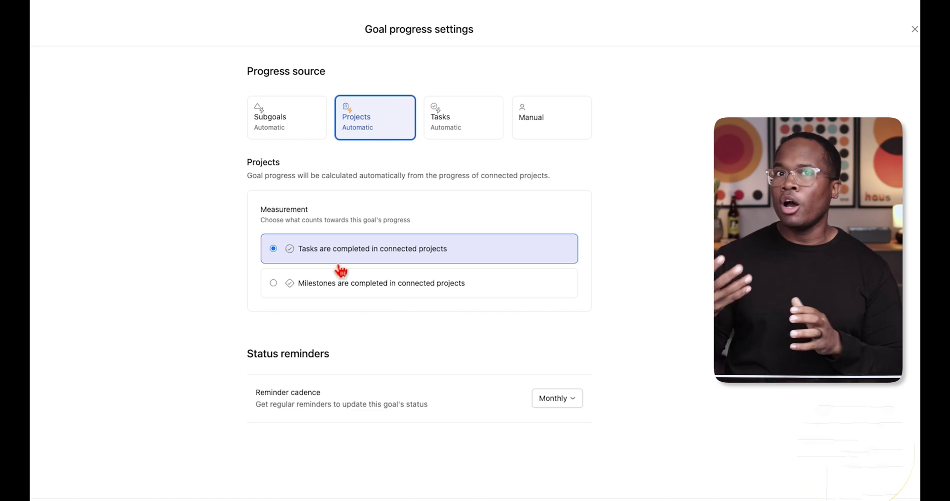
left_click(445, 124)
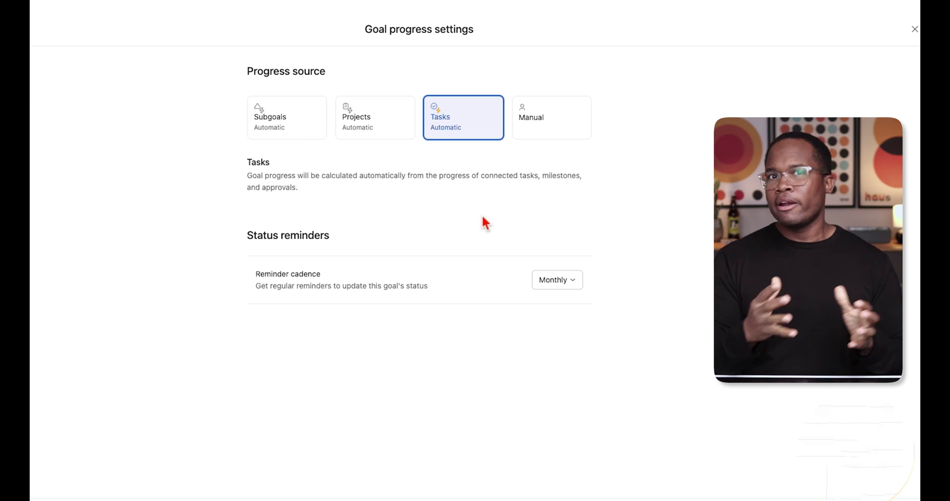
left_click(571, 116)
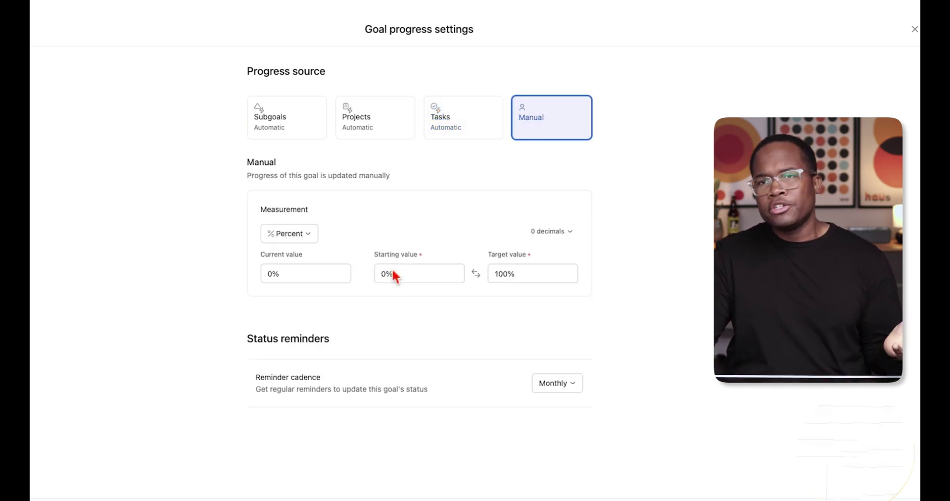
key("Escape")
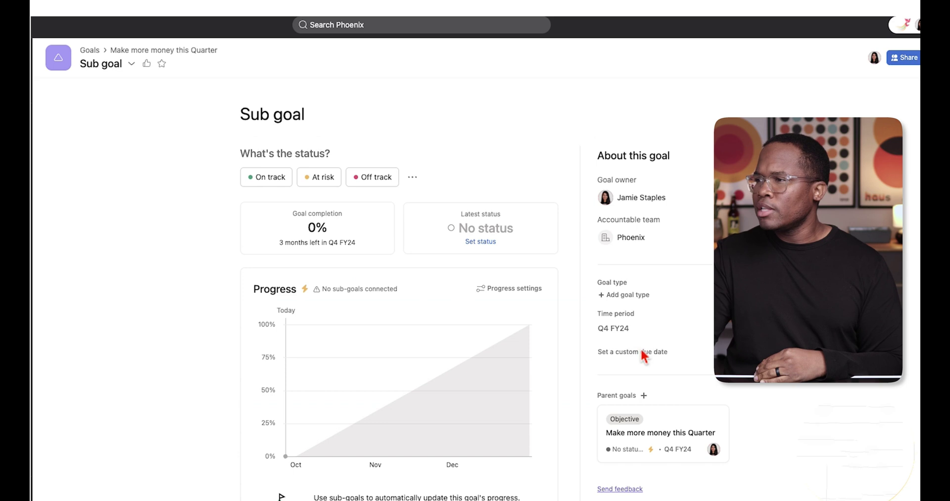